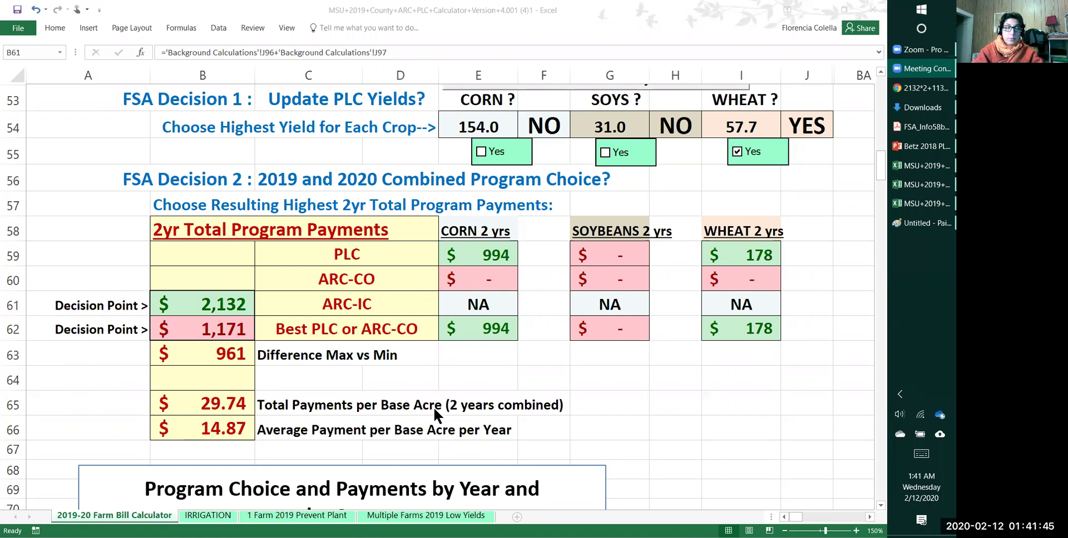
Examine the 1 Farm 2019 Prevent Plant worksheet and the yield and price inputs on the 2019-20 Farm Bill Calculator sheet.
left_click(304, 516)
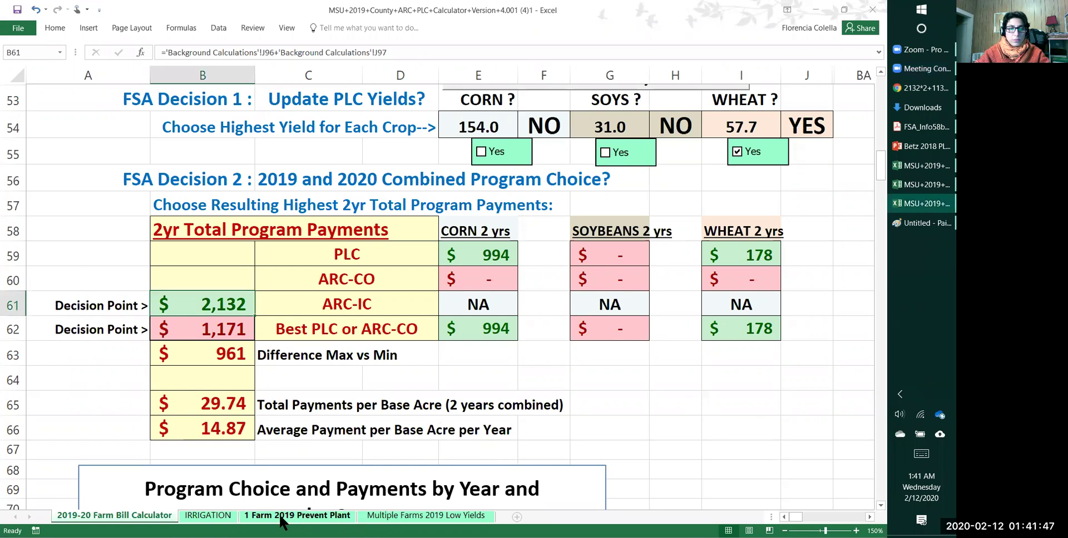
left_click(283, 518)
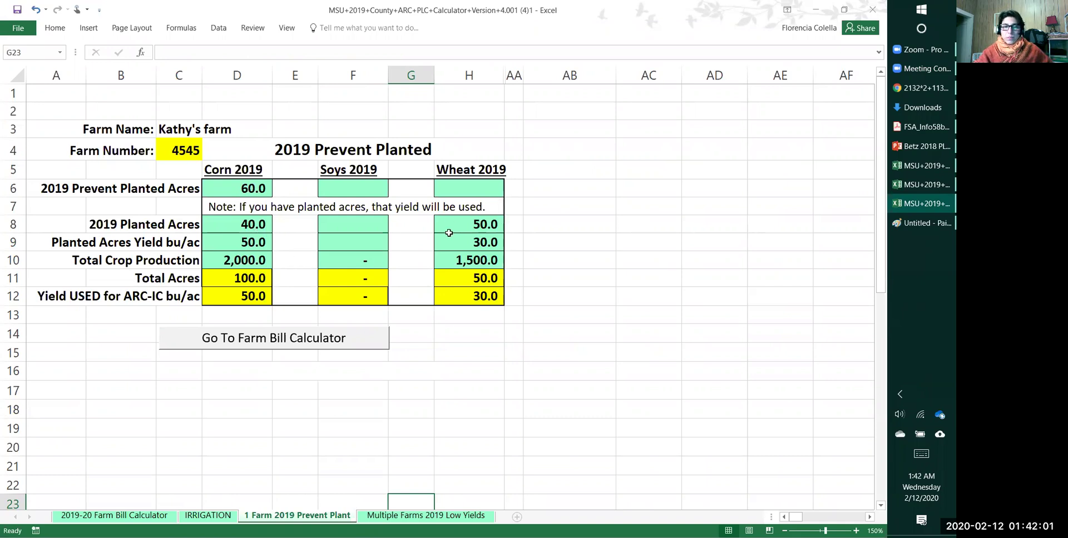
left_click(126, 514)
scroll(745, 295, "up", 6)
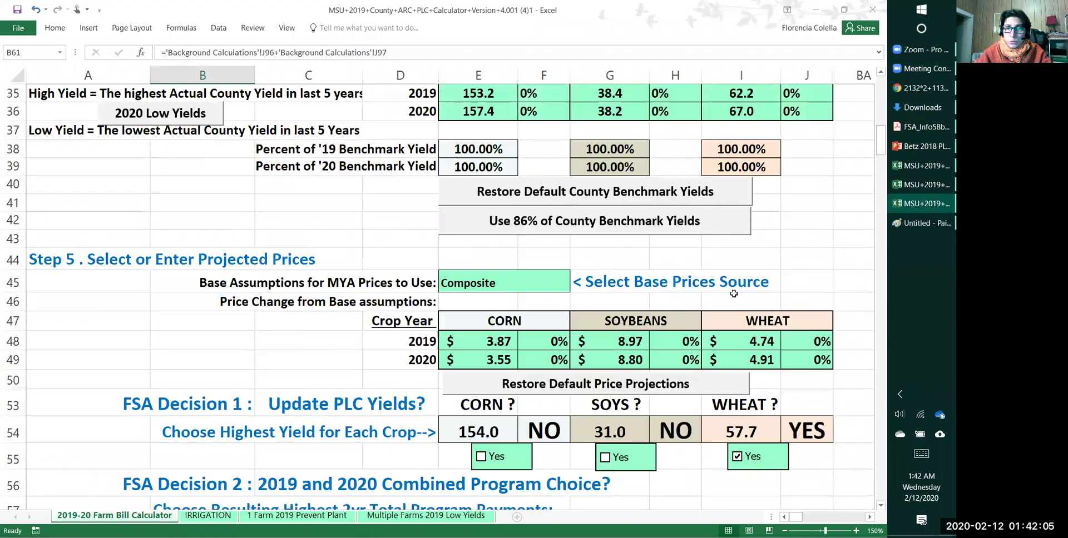
scroll(733, 293, "up", 5)
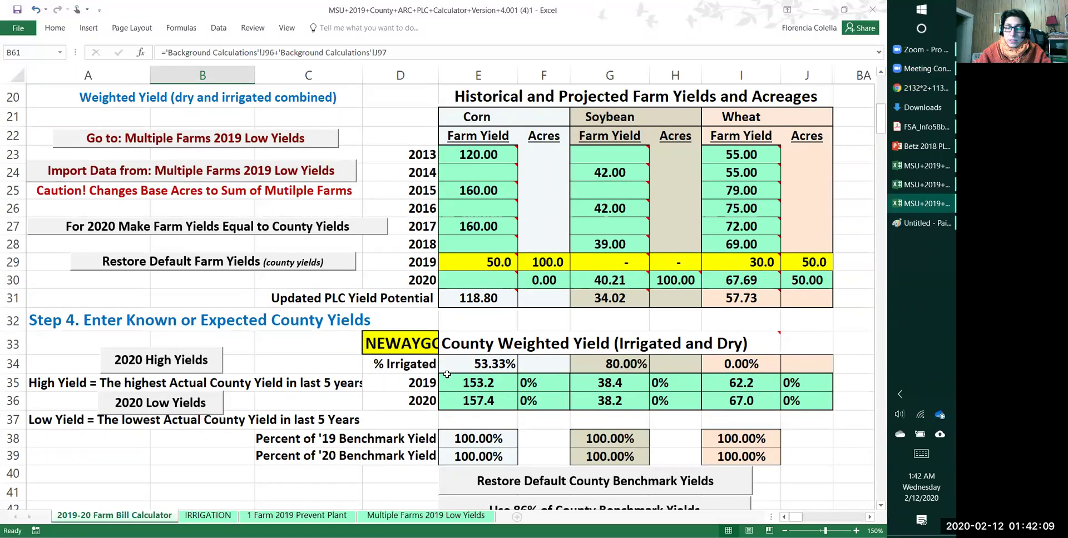
Examine the two-year total program payments under FSA Decision 2 and highlight the ARC-IC payment.
scroll(547, 367, "down", 9)
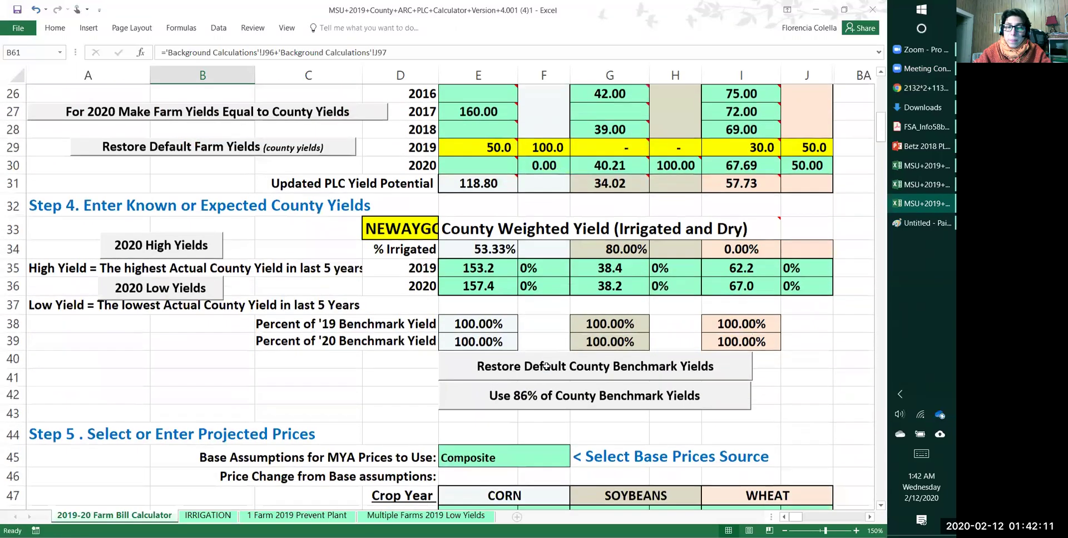
scroll(547, 366, "down", 1)
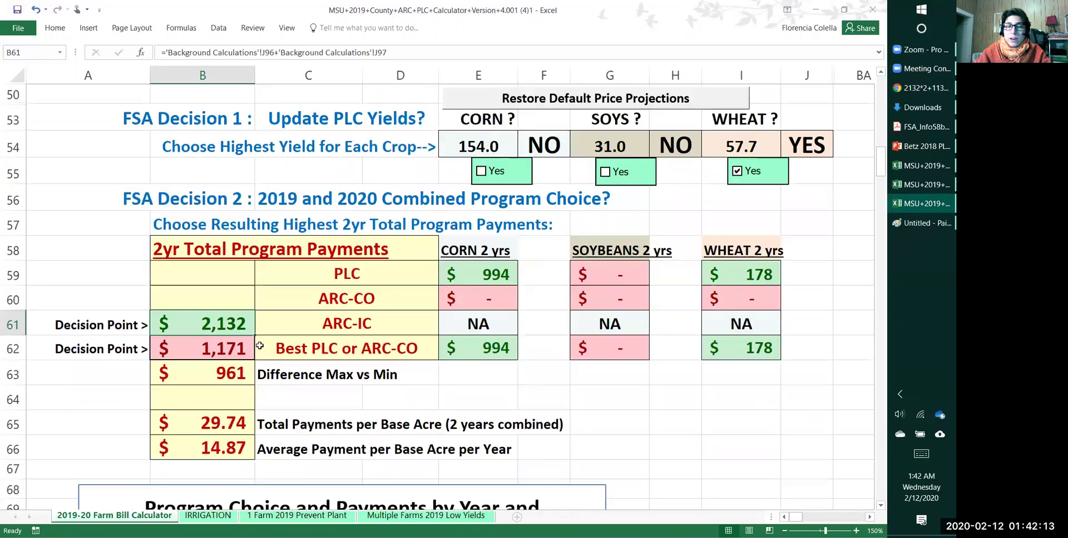
left_click_drag(244, 324, 358, 323)
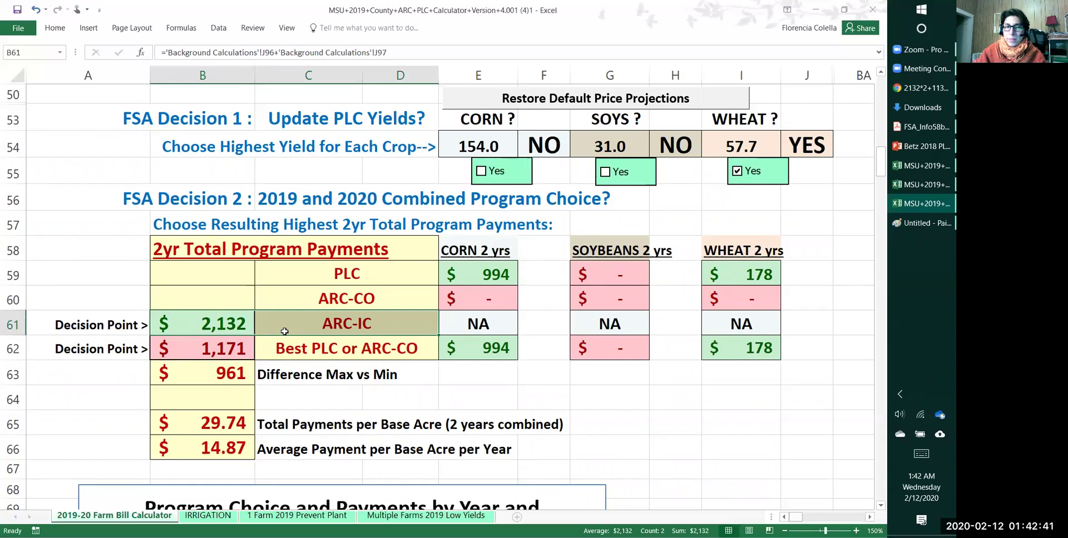
left_click(246, 328)
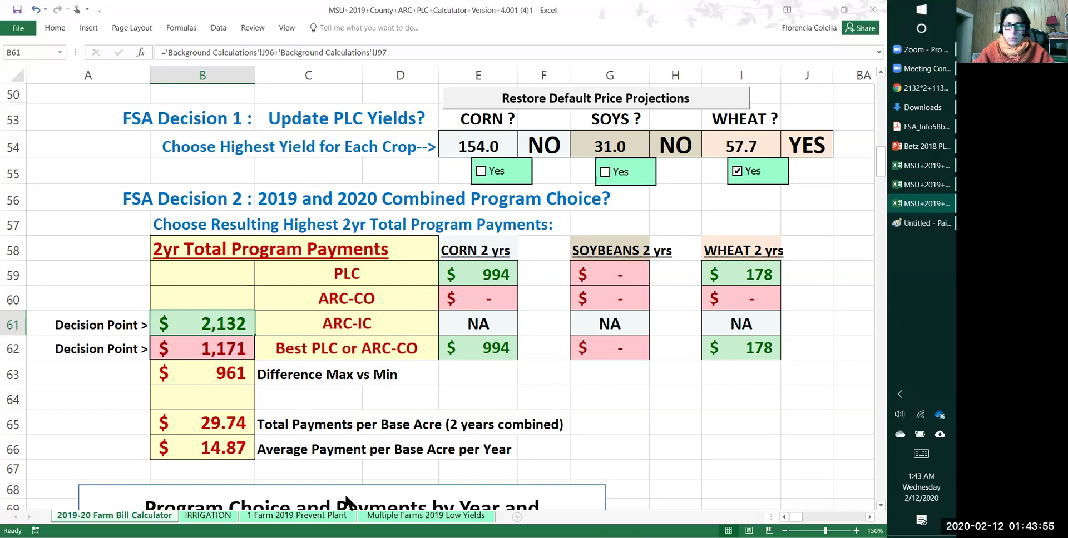
Compare the 1 Farm 2019 Prevent Plant worksheet with the same worksheet in the workbook ending in (4)11.
left_click(290, 517)
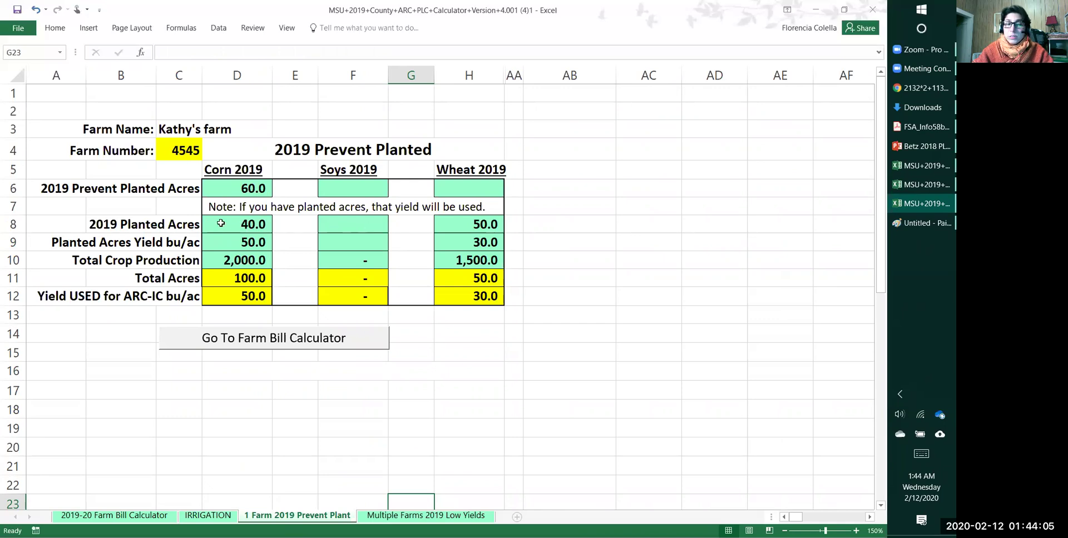
left_click(114, 515)
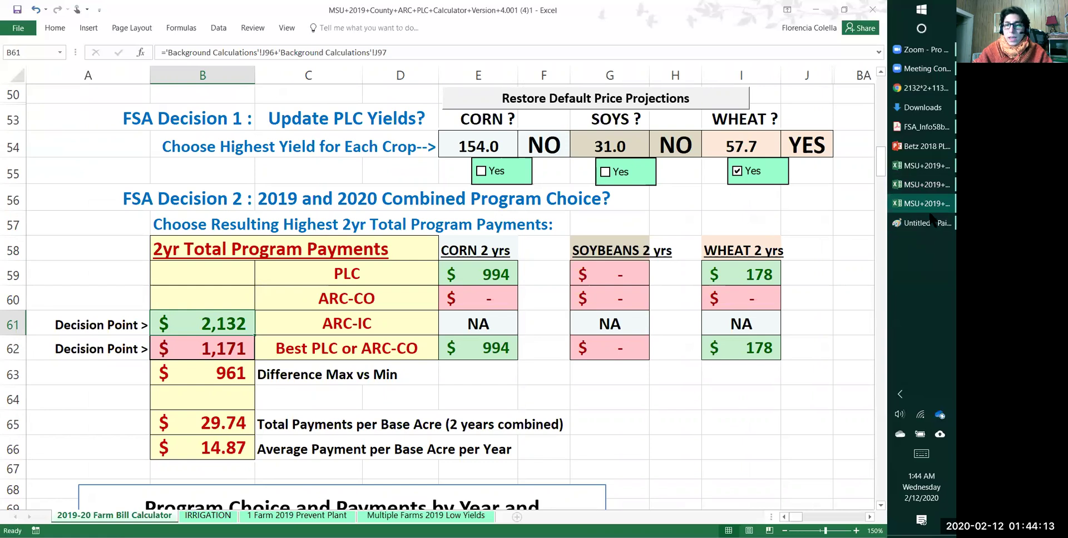
left_click(924, 186)
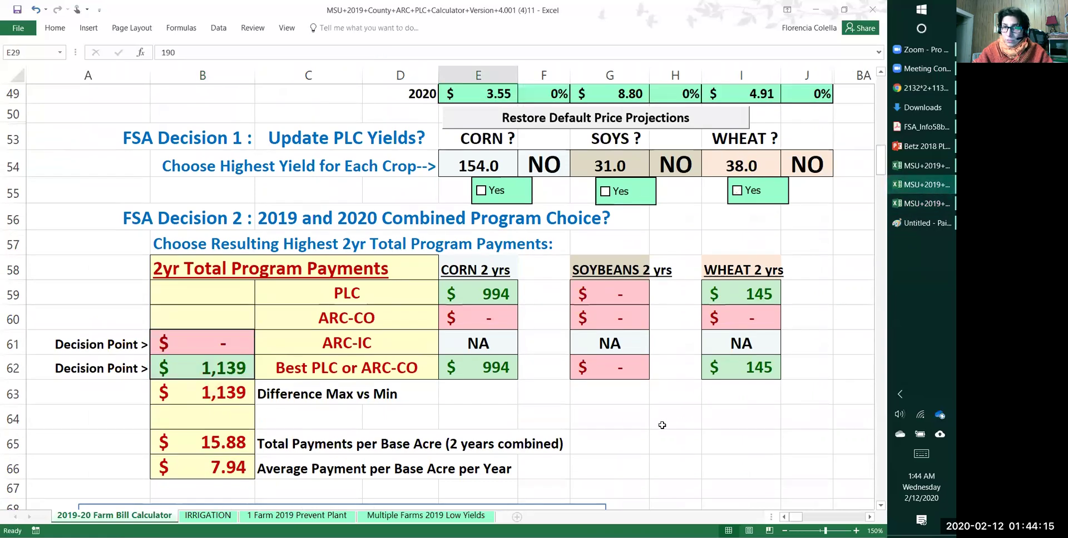
scroll(522, 432, "up", 3)
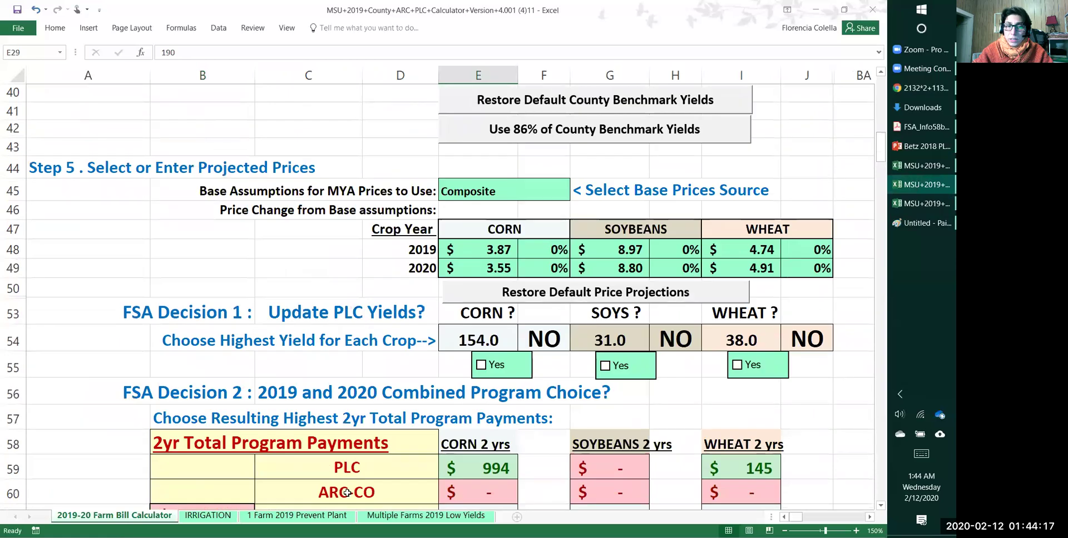
left_click(295, 515)
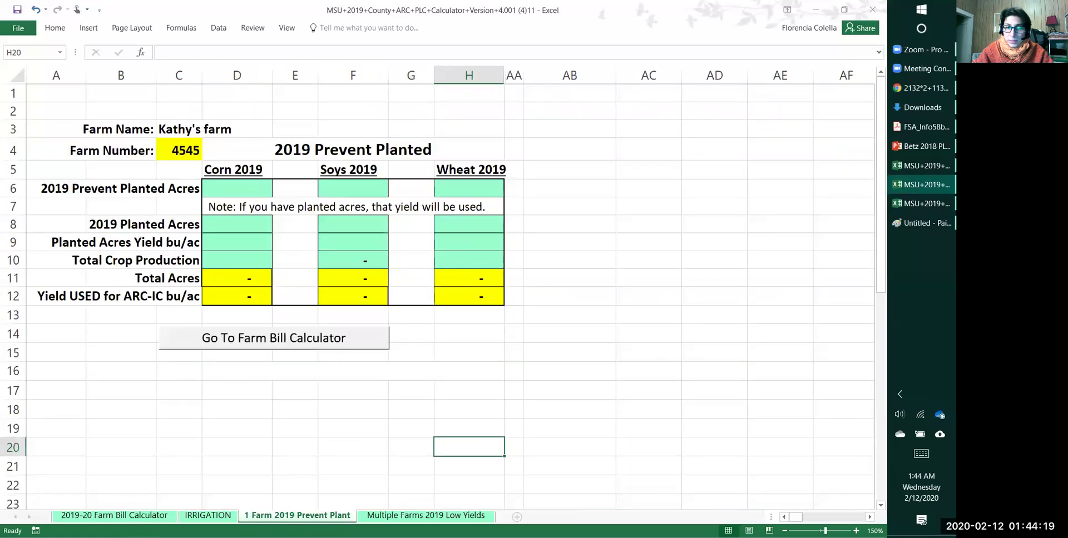
Examine the historical and projected corn yields for 2013 to 2020 on the second workbook's 2019-20 Farm Bill Calculator sheet.
left_click(113, 516)
scroll(743, 384, "up", 7)
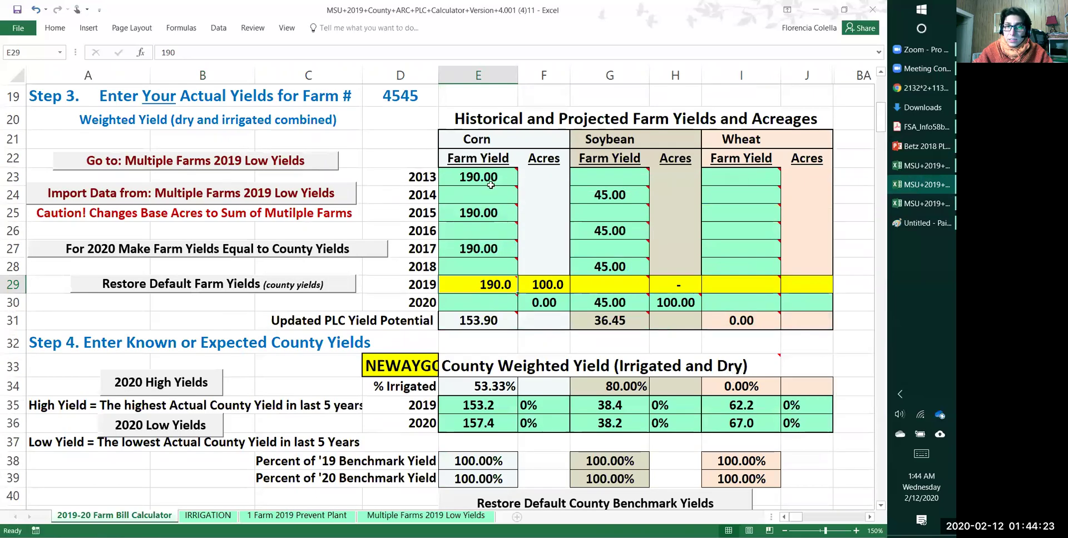
mouse_move(481, 180)
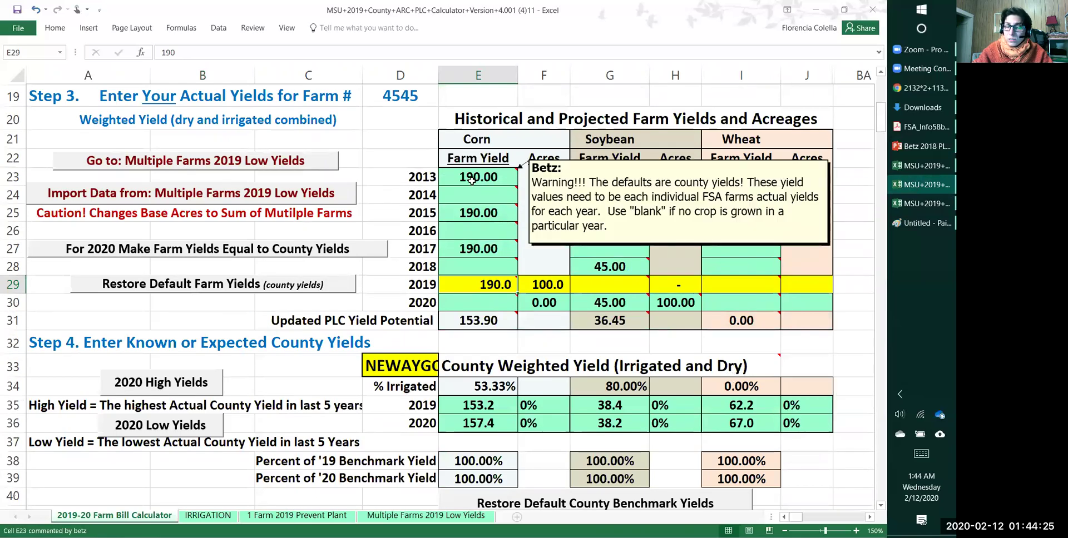
mouse_move(463, 219)
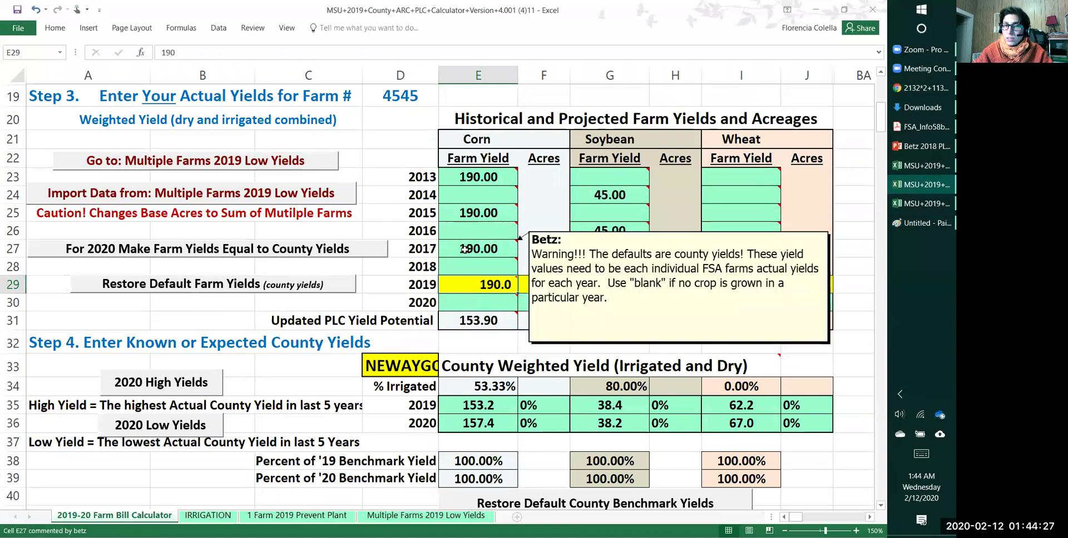
mouse_move(473, 303)
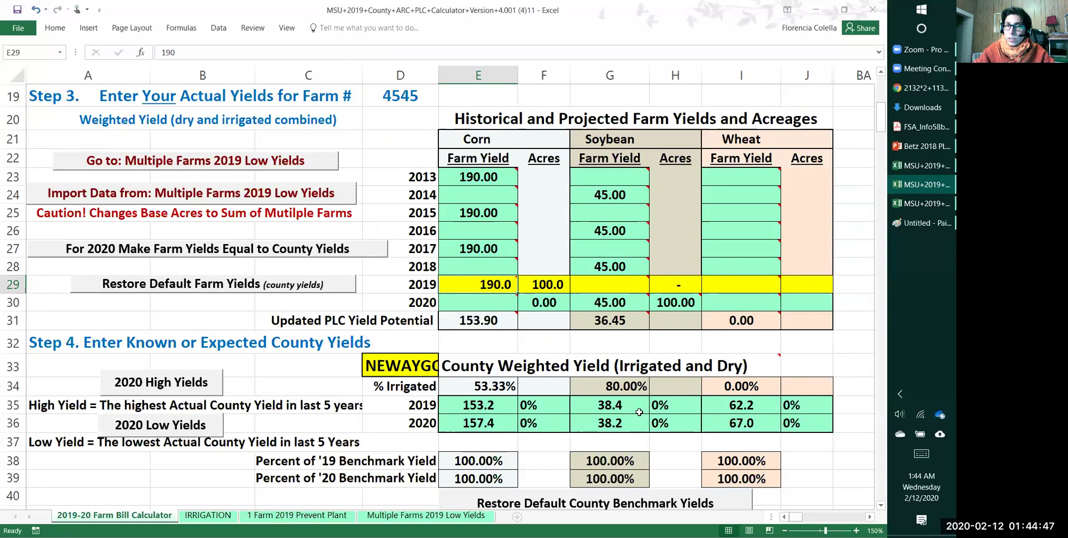
Review the county, base acres and 2018 PLC yields, highlighting the range from the 13-17 Historical Irrigated Percentage row through row 14.
scroll(635, 414, "up", 5)
scroll(636, 414, "up", 1)
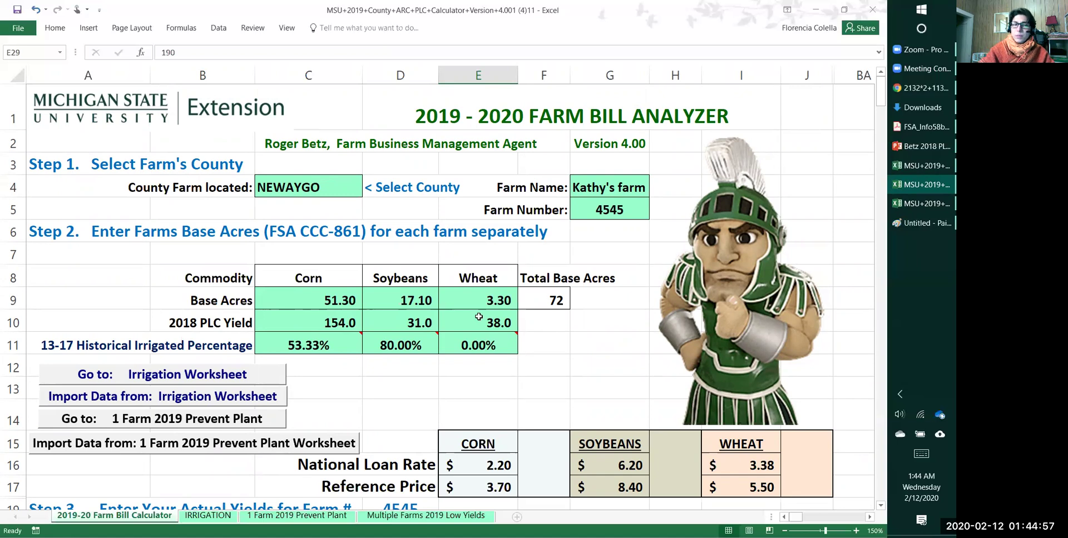
left_click_drag(114, 350, 485, 403)
Review the yields, projected prices and two-year total program payments of the second workbook.
scroll(399, 388, "down", 1)
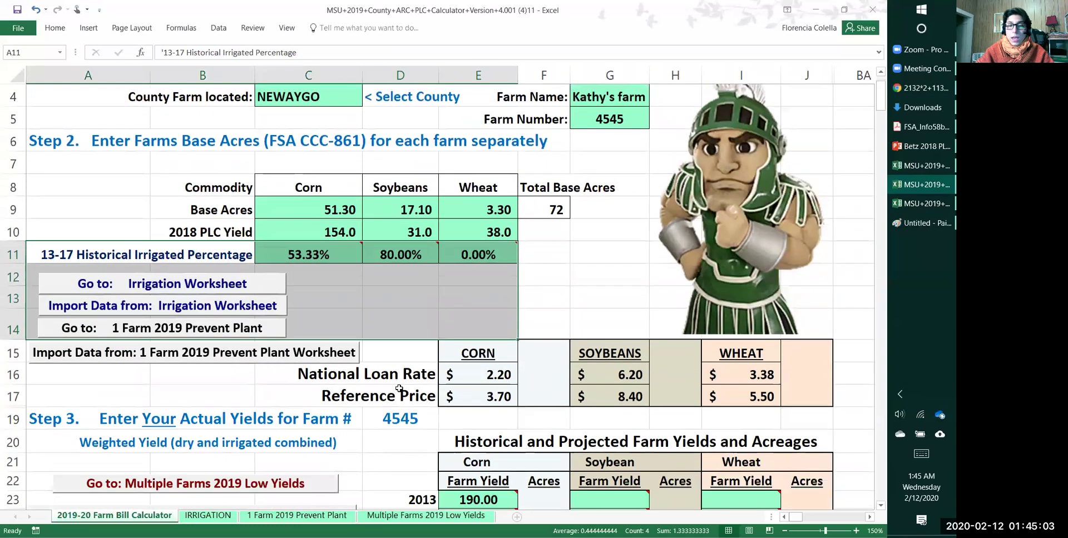
scroll(399, 388, "down", 6)
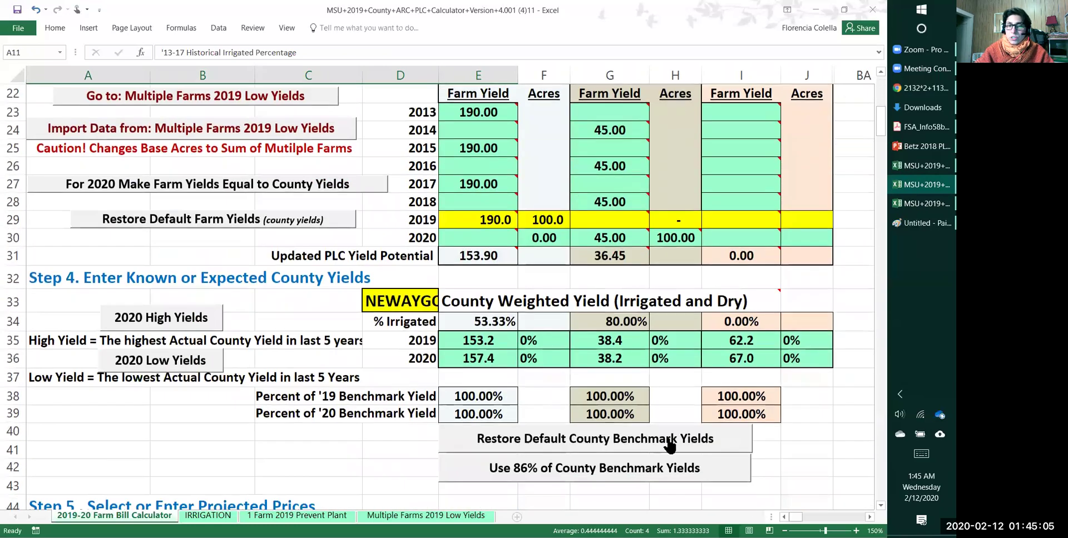
scroll(670, 445, "down", 8)
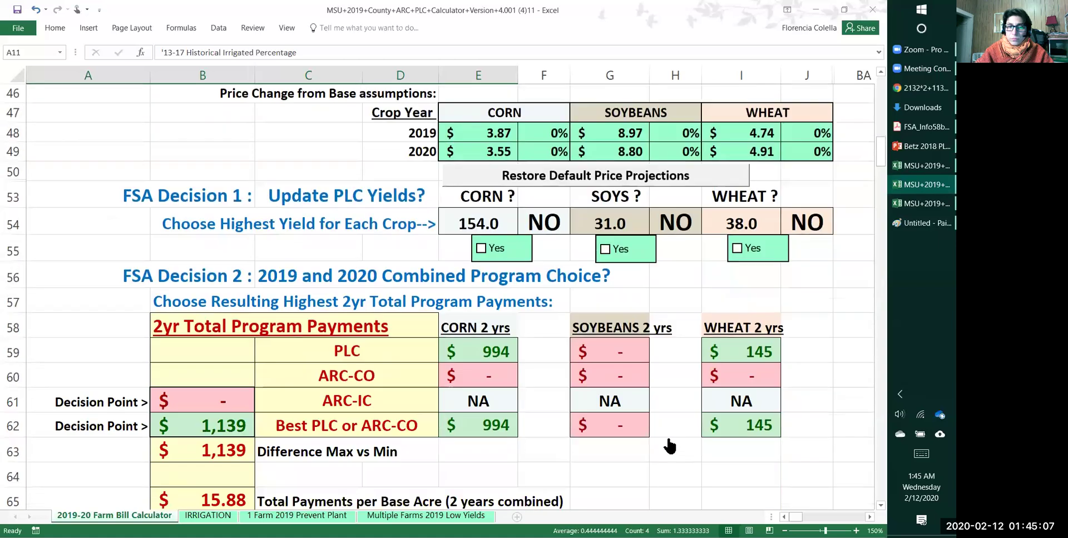
scroll(657, 437, "down", 2)
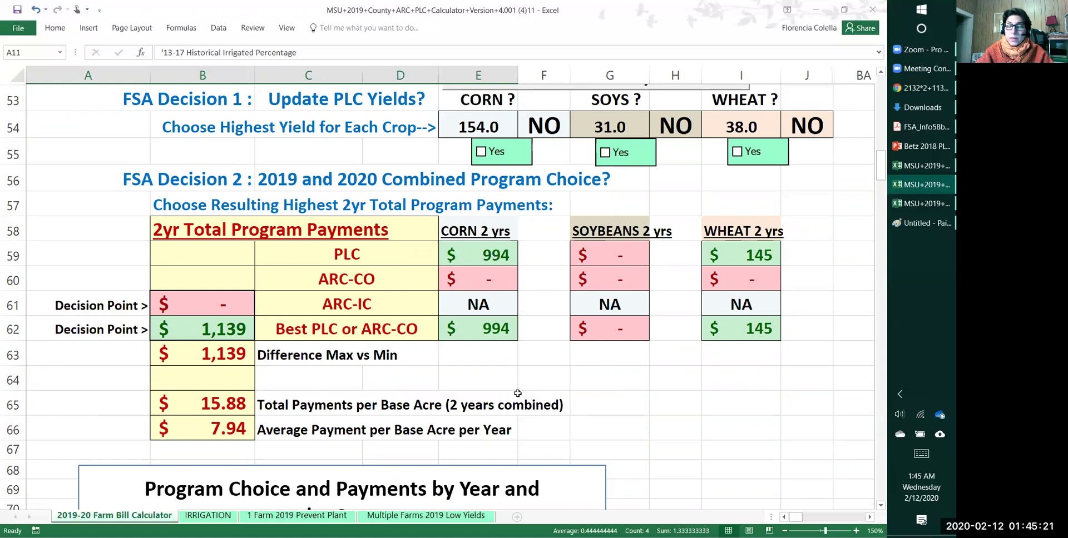
Switch to Chrome, position a smaller window over the worksheet to show the 2132*2+1139 calculation, and minimize it.
left_click(920, 88)
double_click(562, 13)
left_click_drag(554, 22, 707, 189)
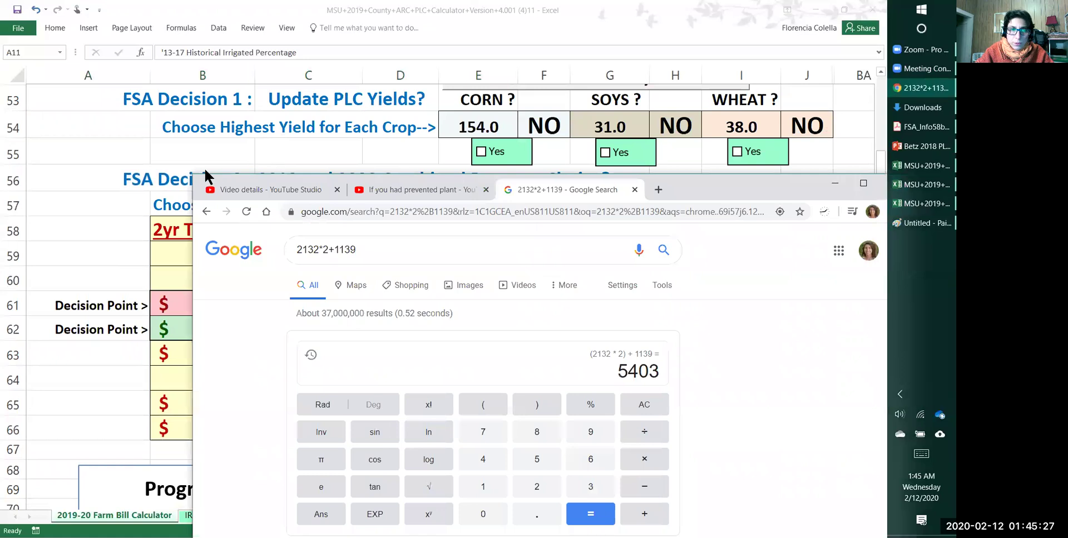
left_click_drag(193, 177, 358, 211)
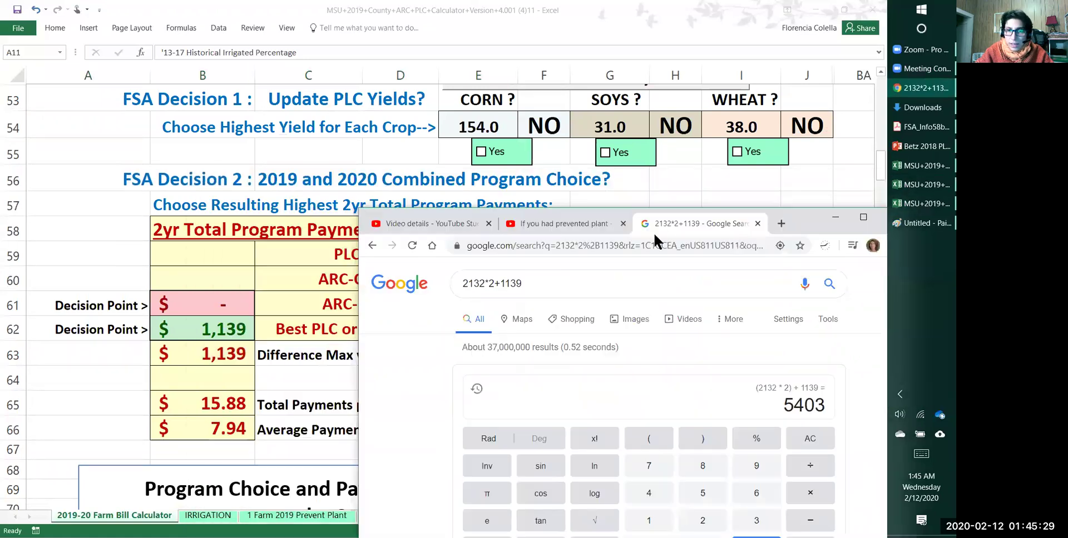
left_click_drag(806, 220, 702, 65)
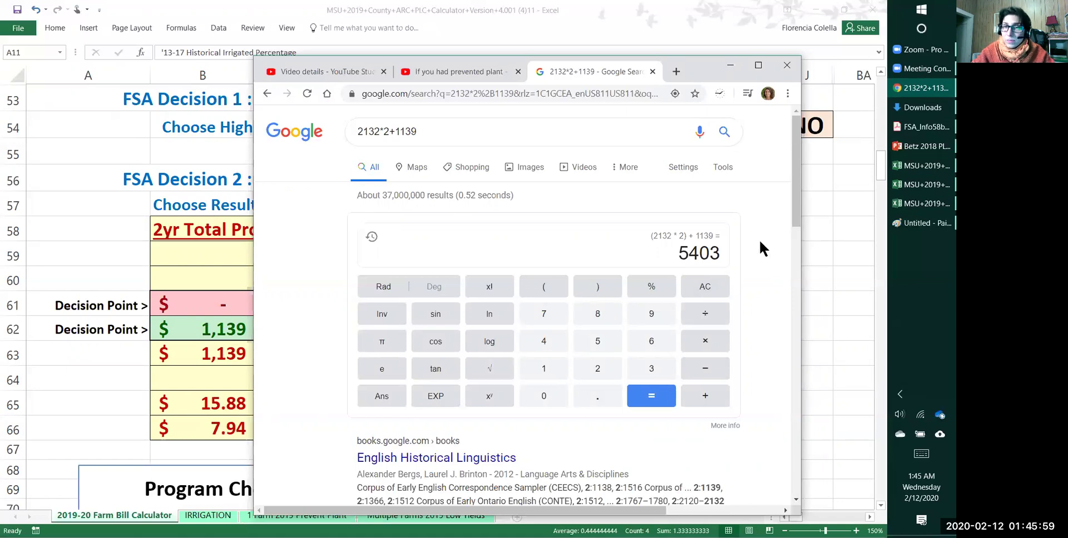
left_click(729, 65)
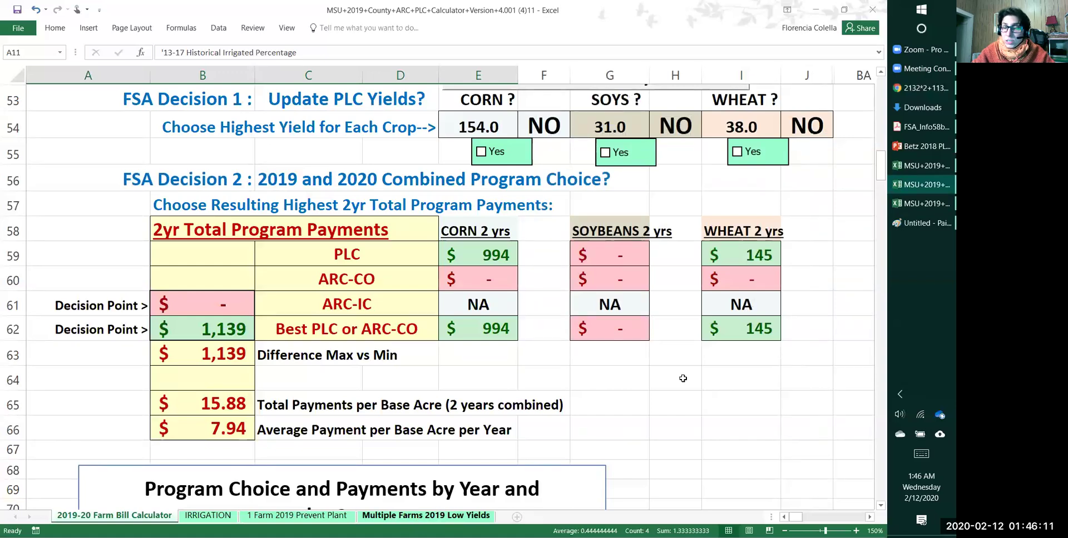
In the workbook ending in (4)111, review the farm yields and highlight the Base Acres and 2018 PLC Yield rows.
left_click(937, 169)
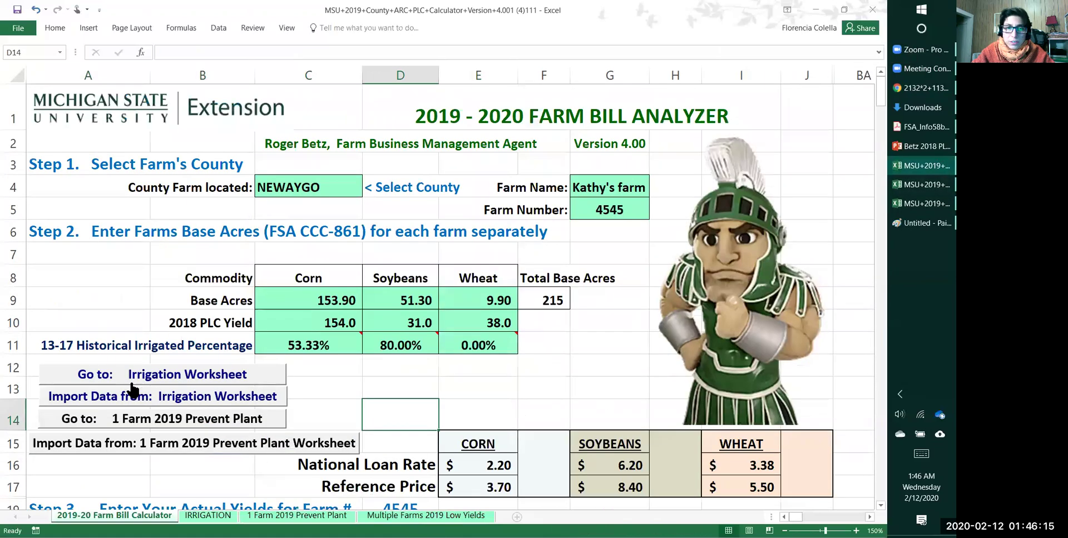
scroll(385, 378, "down", 2)
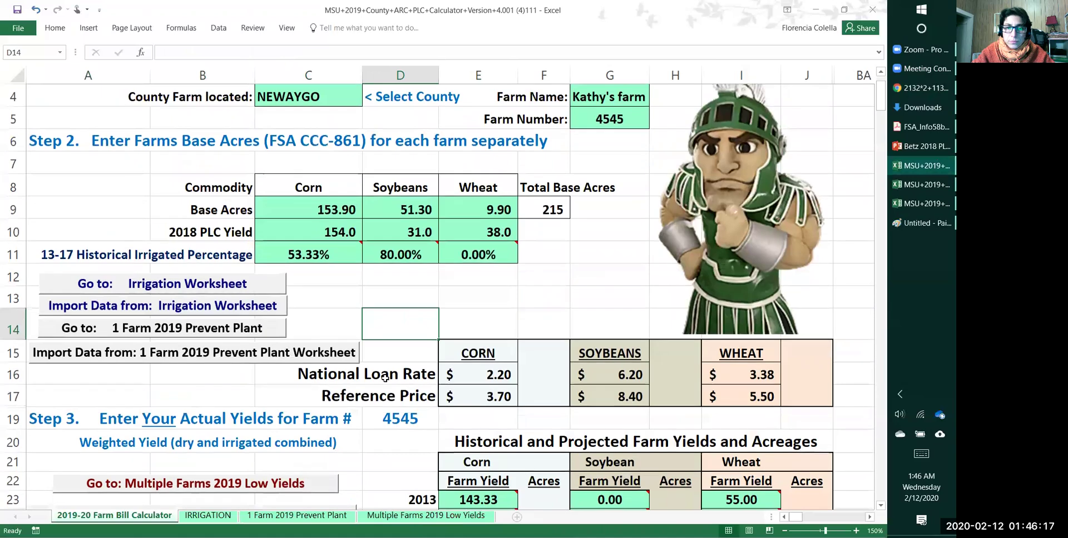
scroll(384, 378, "down", 1)
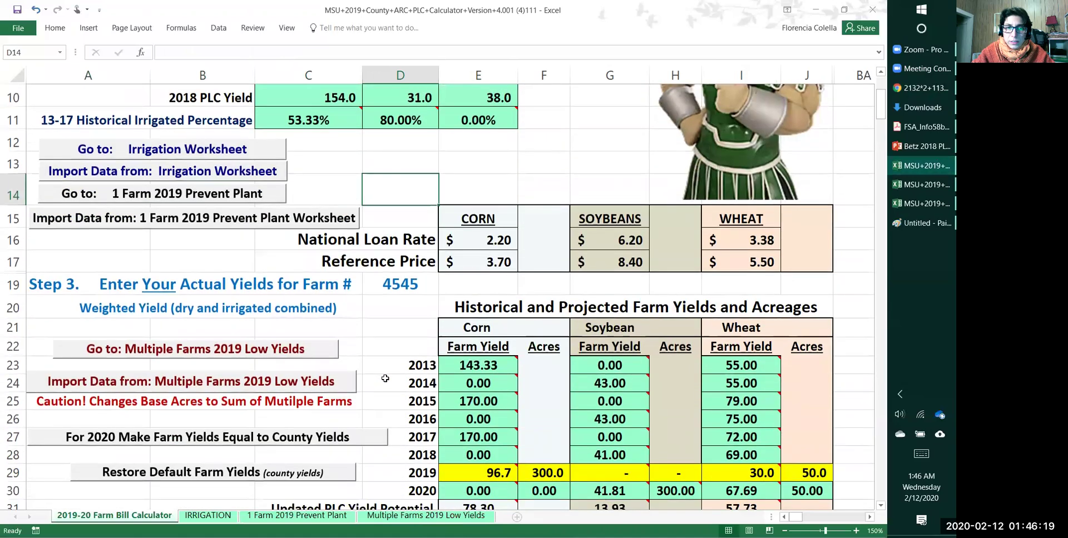
scroll(384, 378, "up", 2)
left_click_drag(207, 214, 504, 228)
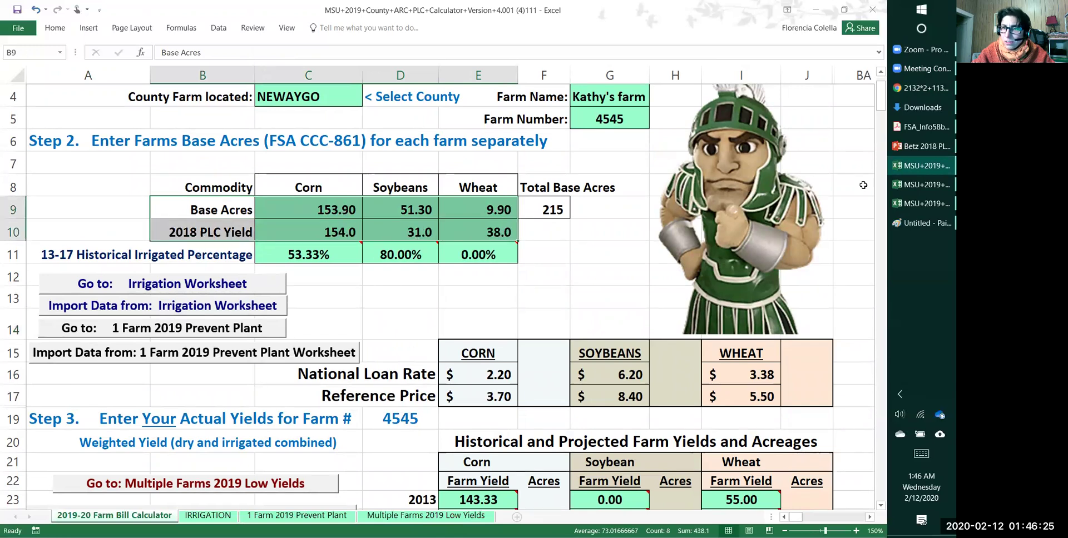
Compare the base acres and PLC yields in the workbook ending in (4)1 with the FSA farm record PDF in Acrobat Reader.
left_click(916, 204)
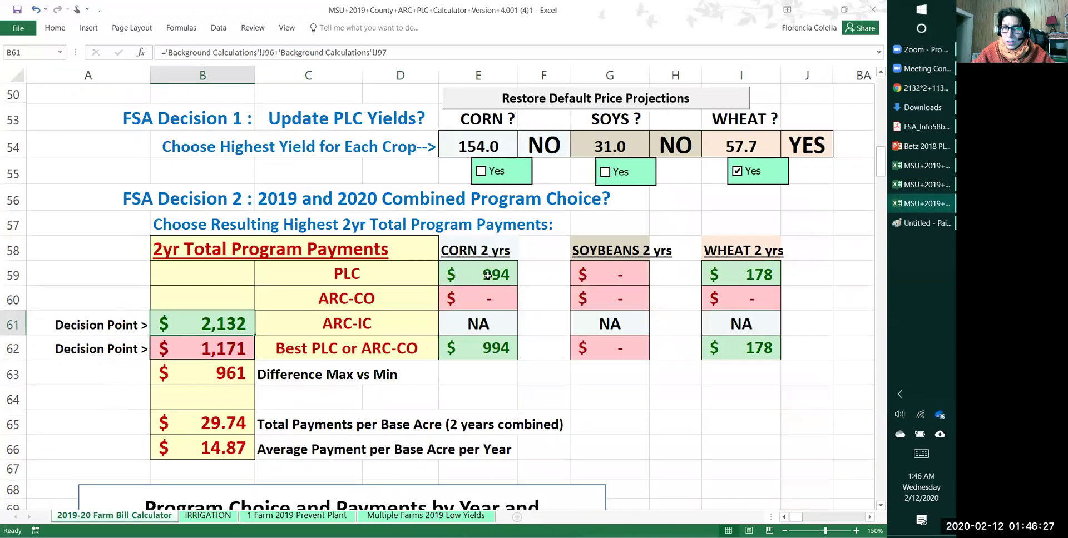
scroll(406, 244, "up", 17)
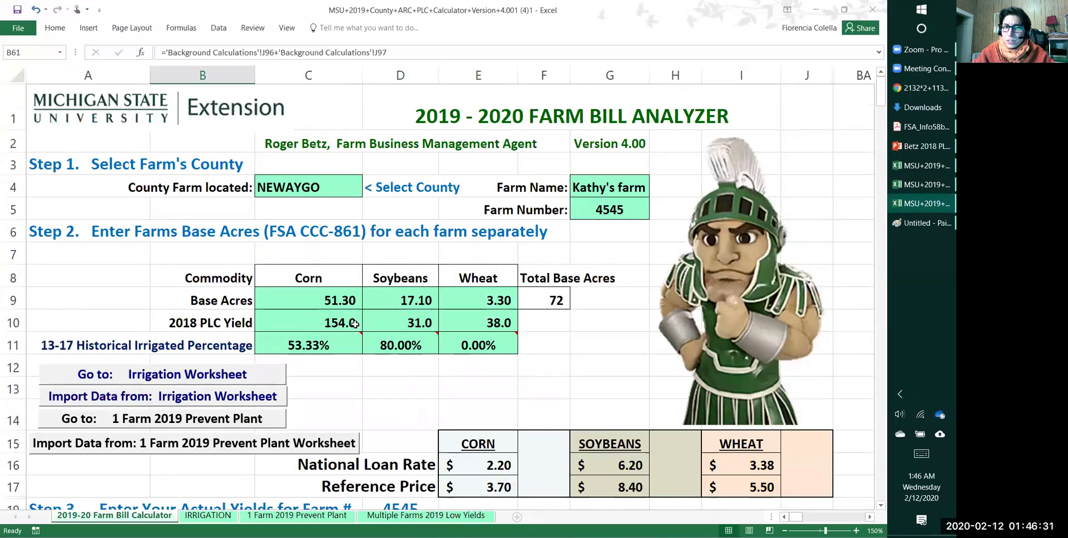
left_click(932, 131)
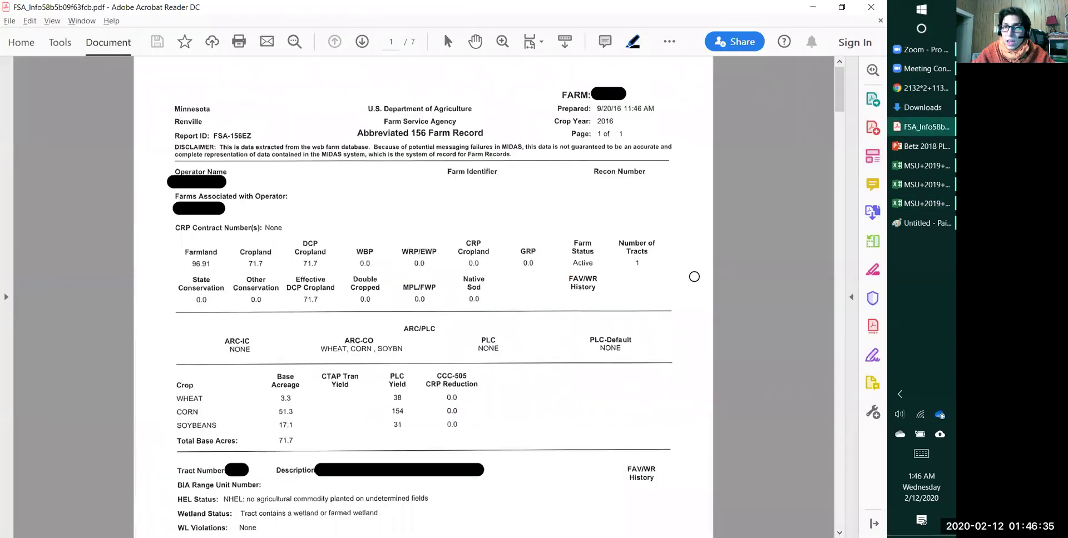
Return to the Excel workbook ending in (4)1 and open the Multiple Farms 2019 Low Yields worksheet.
key("alt+Tab")
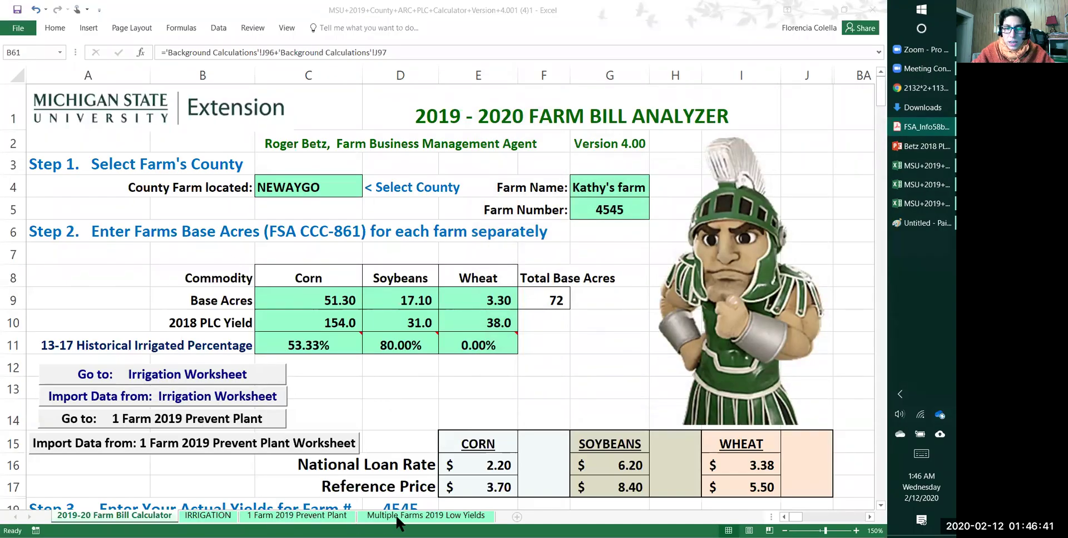
left_click(416, 517)
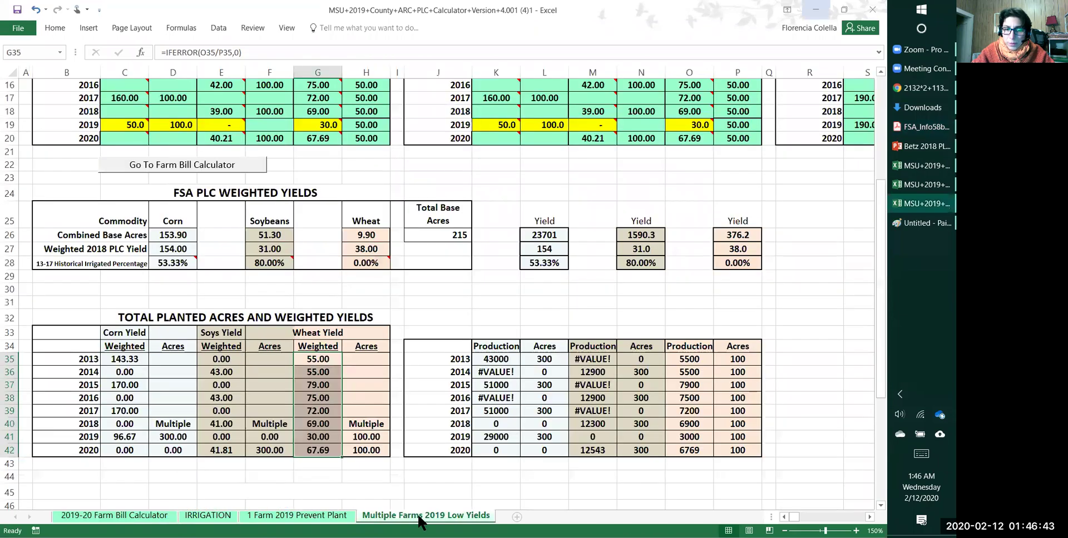
Examine the base acres, PLC yields and 2013–2020 farm yields and planted acres of Farm 1 and Farm 2.
scroll(406, 438, "up", 6)
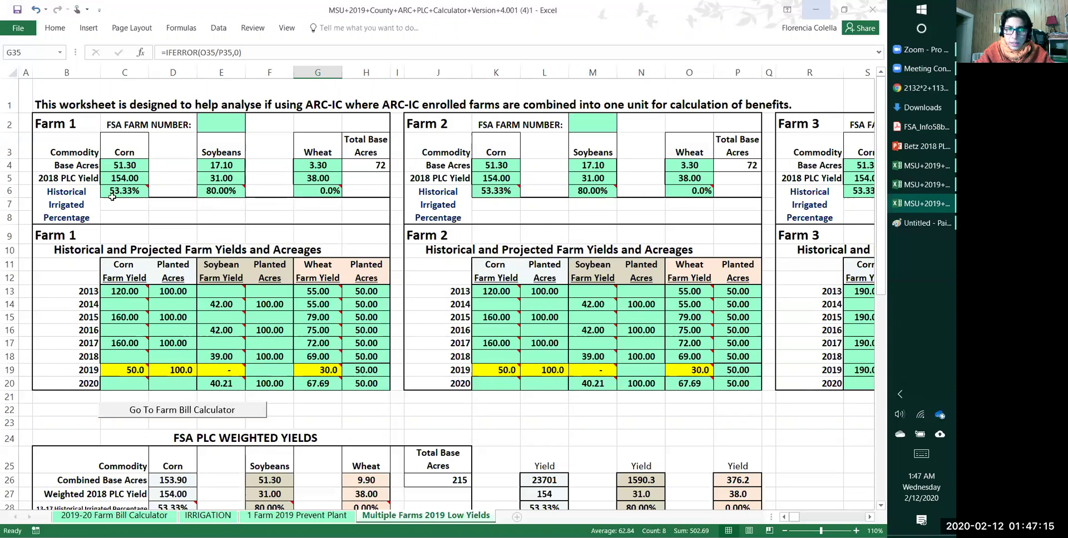
mouse_move(115, 291)
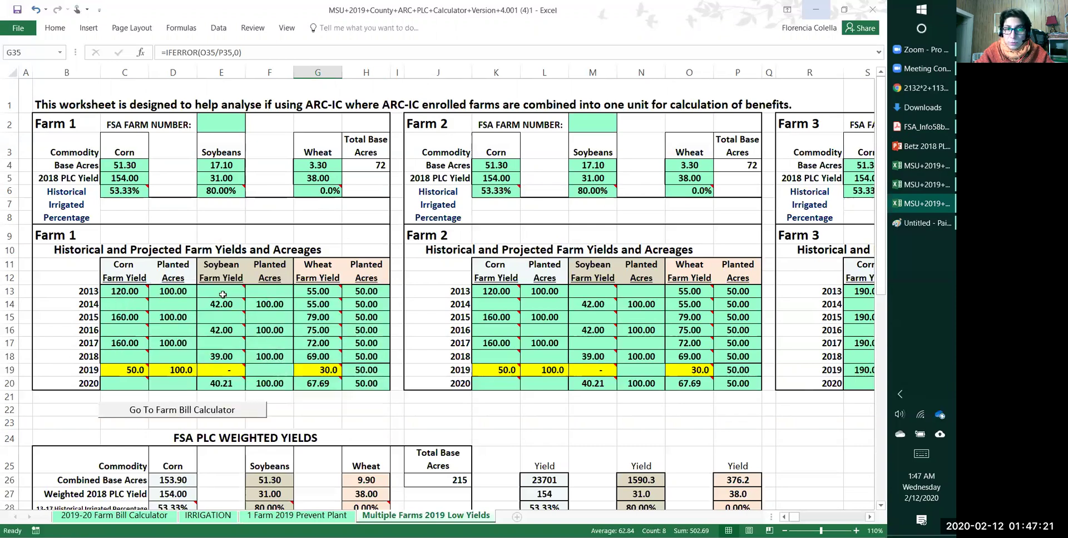
mouse_move(131, 373)
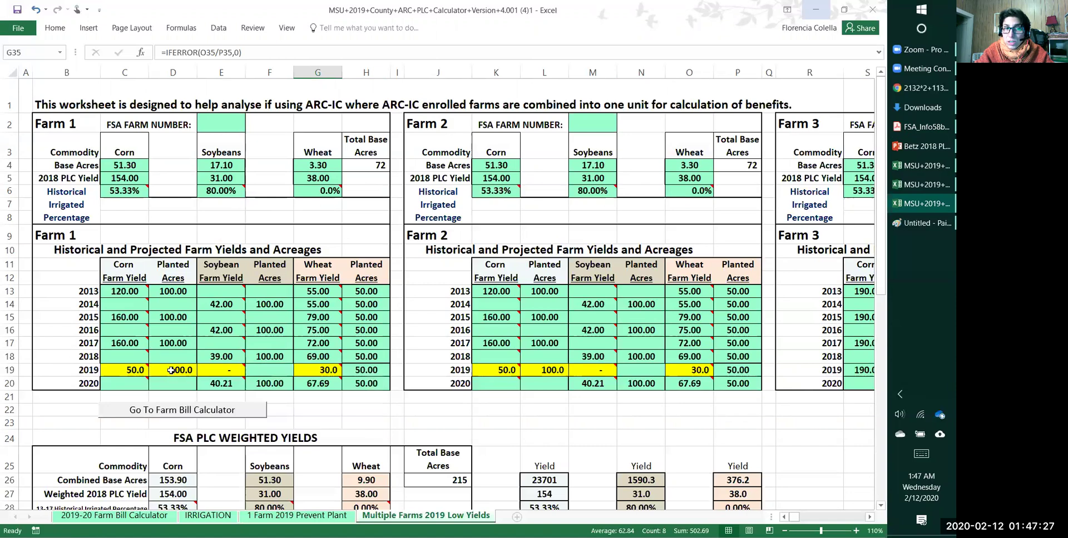
mouse_move(309, 376)
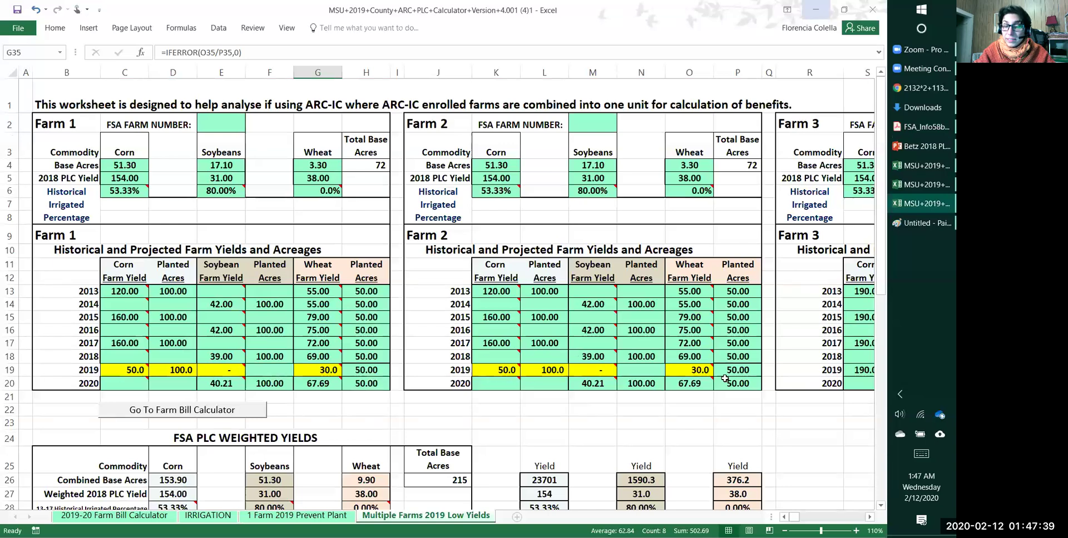
Review the base acres and historical yield tables for Farm 3, Farm 4 and Farm 5 on the multiple farms worksheet.
left_click(870, 518)
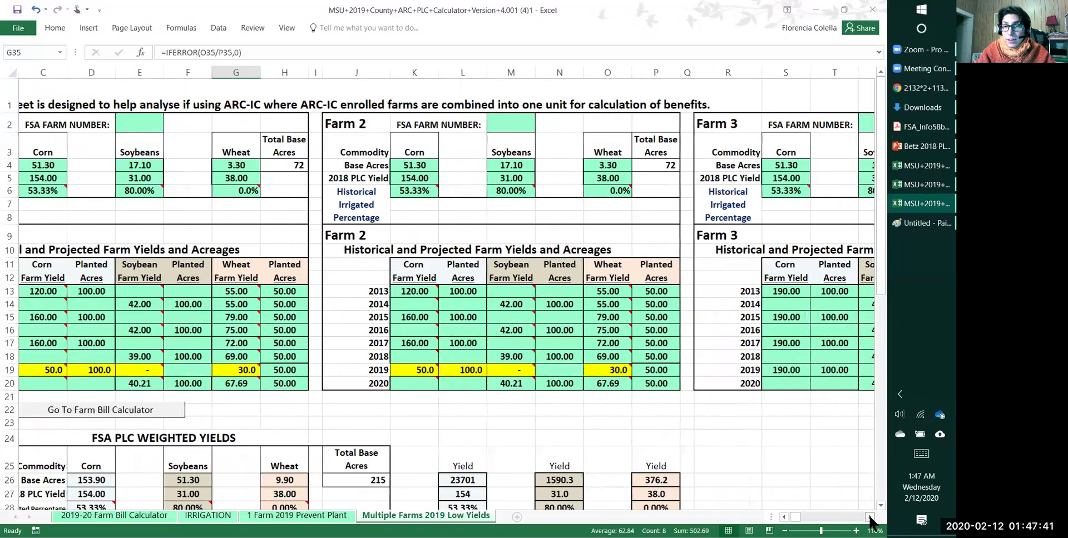
left_click(870, 518)
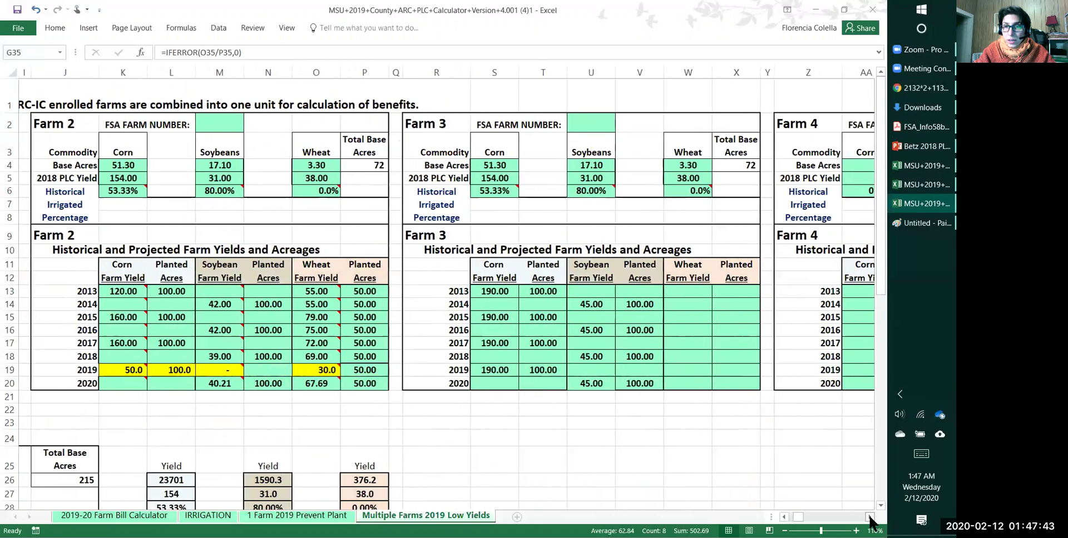
left_click(869, 518)
left_click(869, 517)
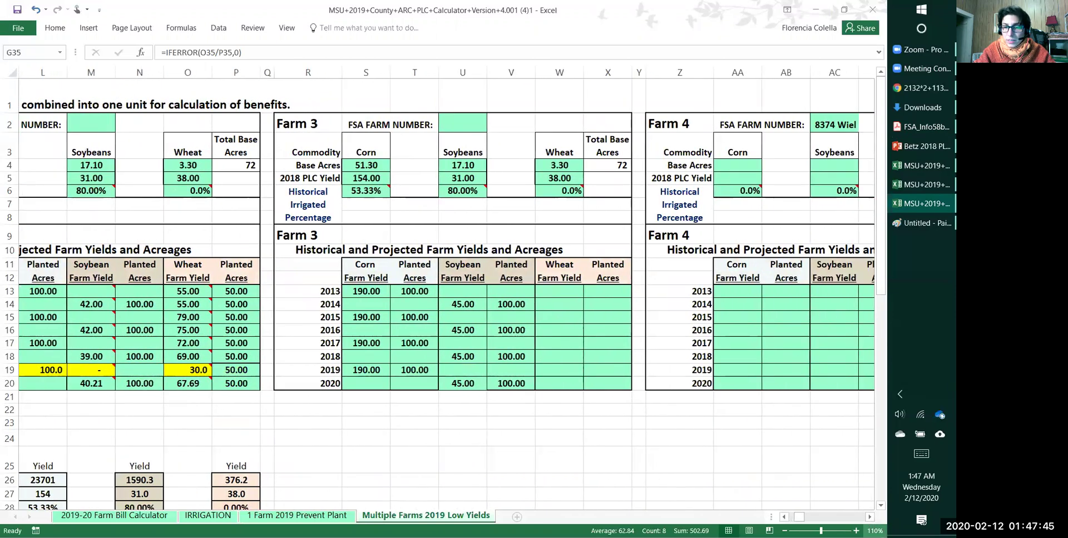
left_click(869, 518)
left_click(870, 518)
left_click(869, 518)
left_click(870, 517)
left_click(869, 518)
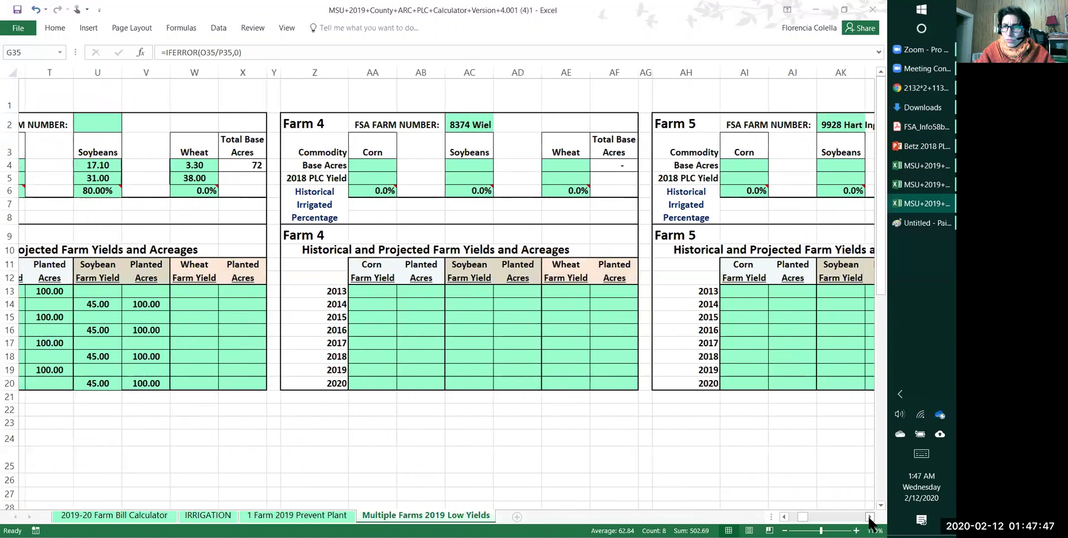
left_click(869, 518)
left_click(870, 518)
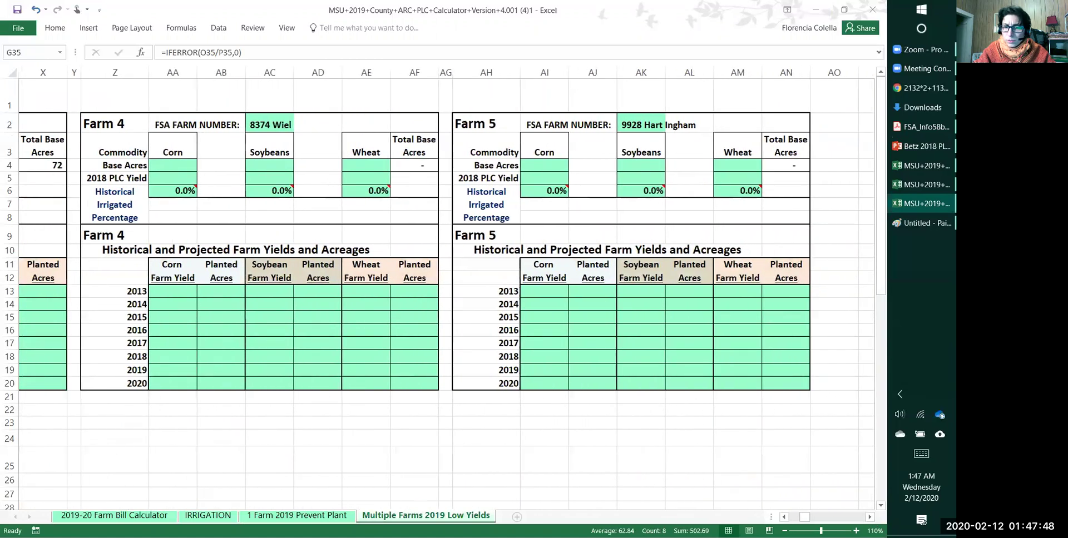
Review Farm 3's base acres, PLC yields and irrigated percentages against those of Farm 2.
left_click(783, 517)
left_click(784, 517)
left_click(784, 517)
left_click(784, 518)
left_click(783, 517)
left_click(783, 517)
left_click(784, 517)
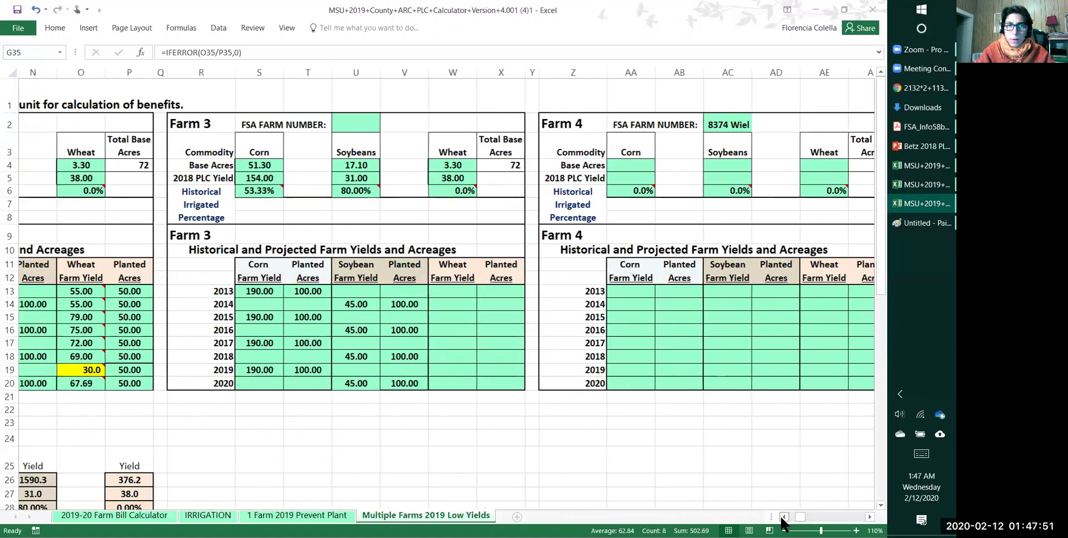
left_click(784, 517)
left_click(783, 517)
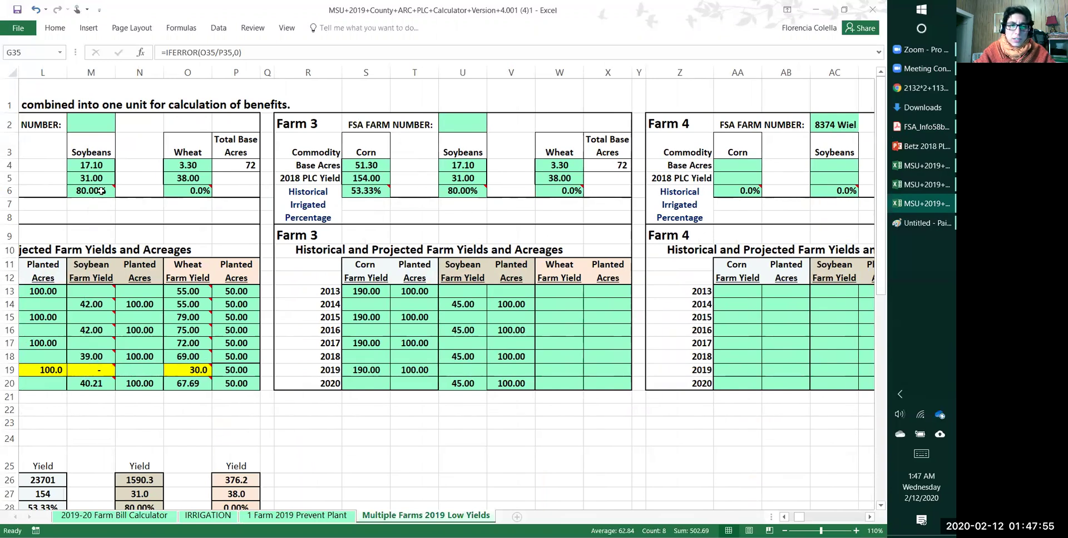
mouse_move(350, 192)
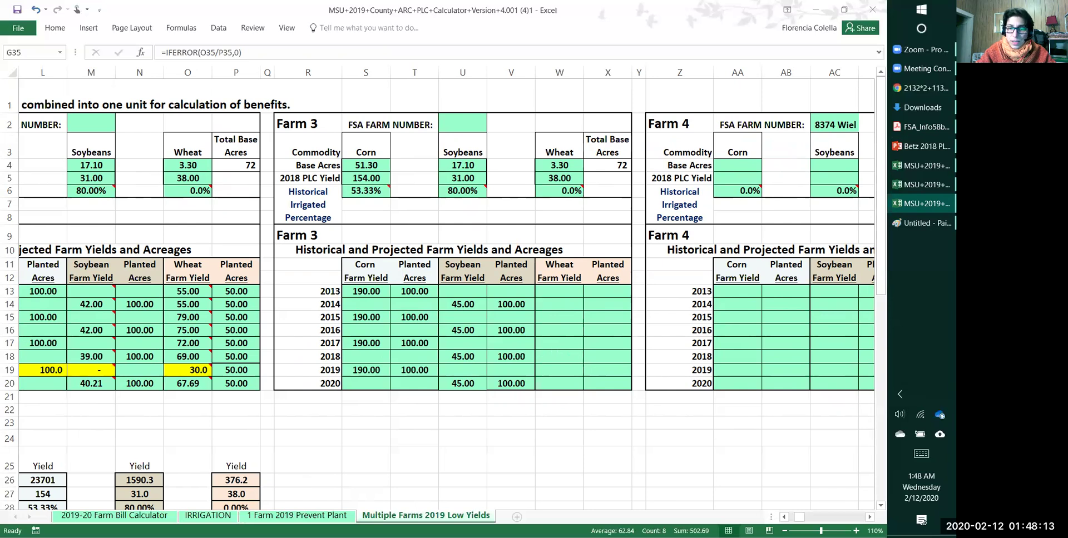
Examine the FSA PLC Weighted Yields and Total Planted Acres and Weighted Yields tables below the individual farms.
scroll(445, 289, "left", 6)
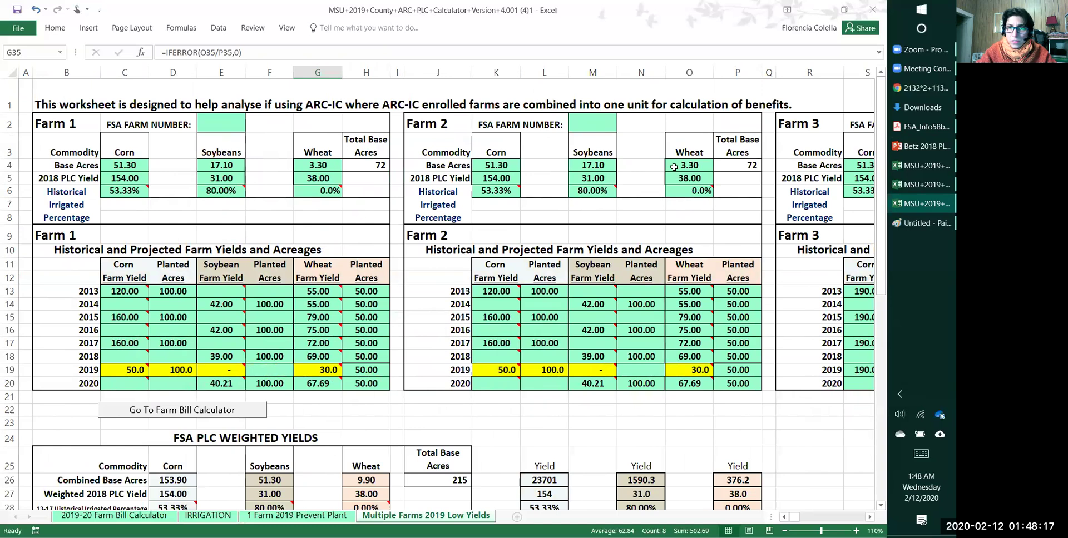
scroll(205, 393, "down", 4)
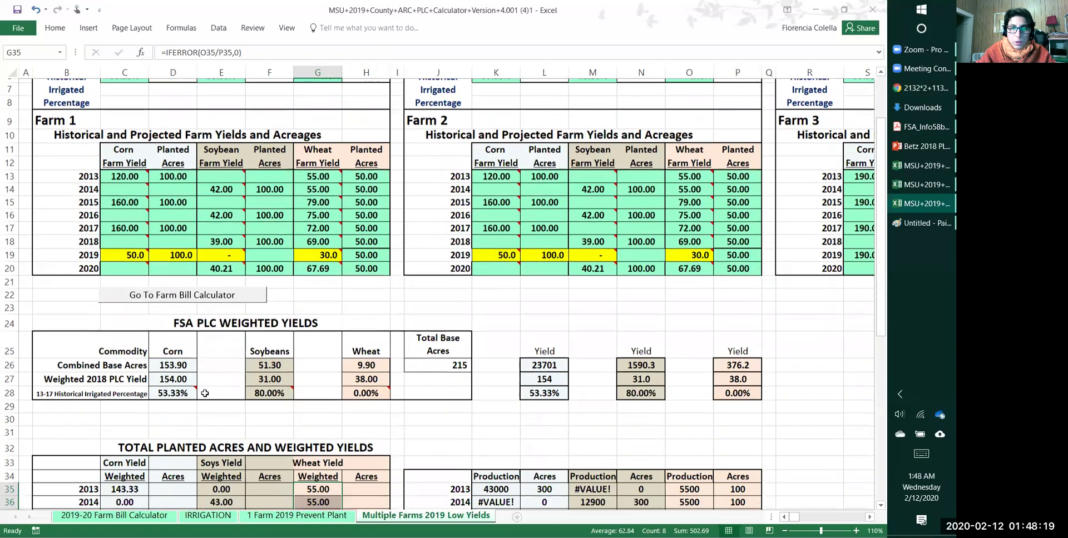
scroll(204, 393, "down", 2)
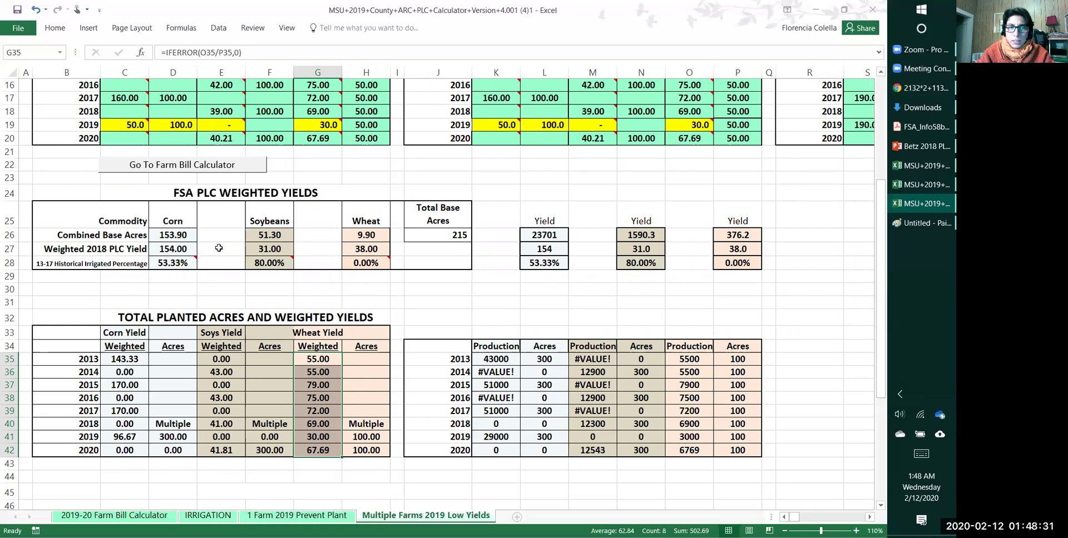
Copy the corn combined base acres, weighted 2018 PLC yield and irrigated percentage, and open the 2019-20 Farm Bill Calculator worksheet.
left_click_drag(179, 232, 175, 260)
right_click(174, 257)
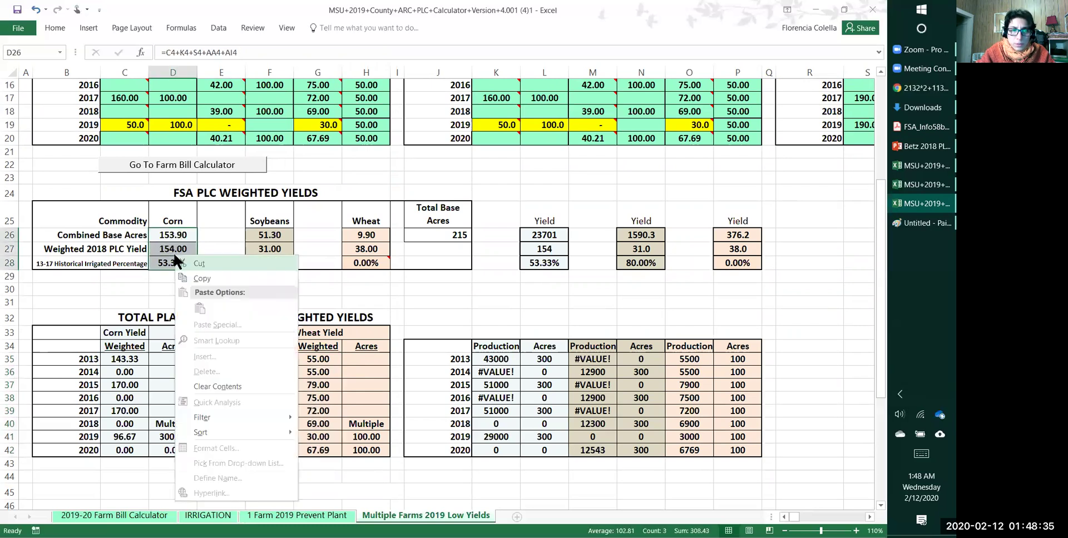
left_click(223, 278)
left_click(157, 516)
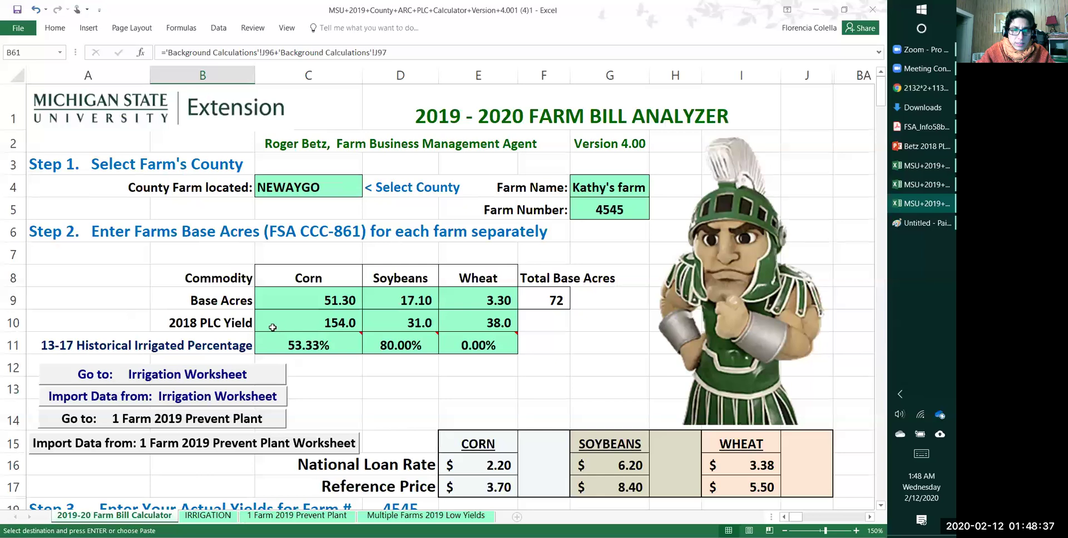
left_click(414, 516)
left_click(140, 516)
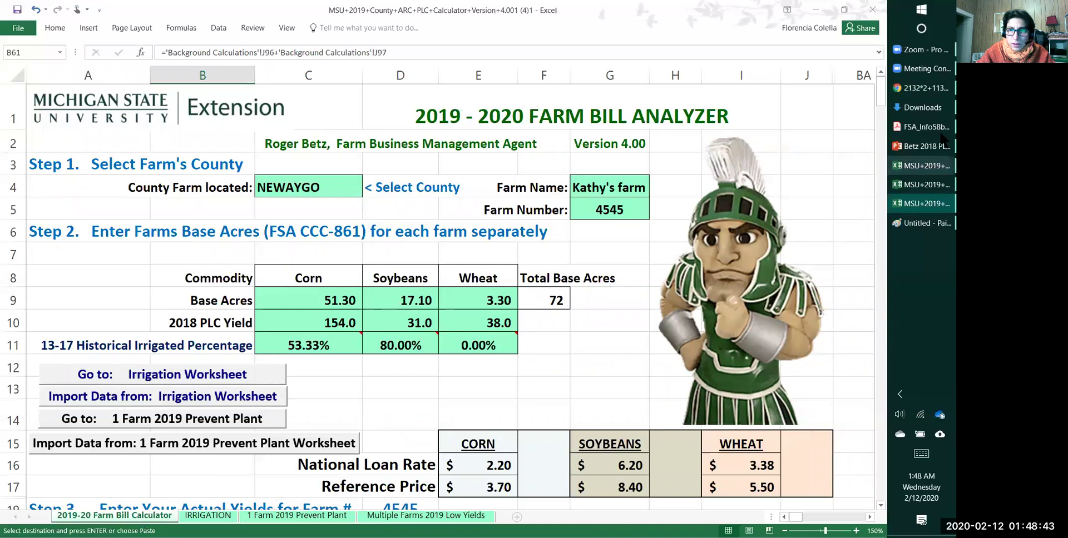
Switch to the workbook ending in (4)111 and highlight the corn Base Acres and 2018 PLC Yield cells.
left_click(912, 168)
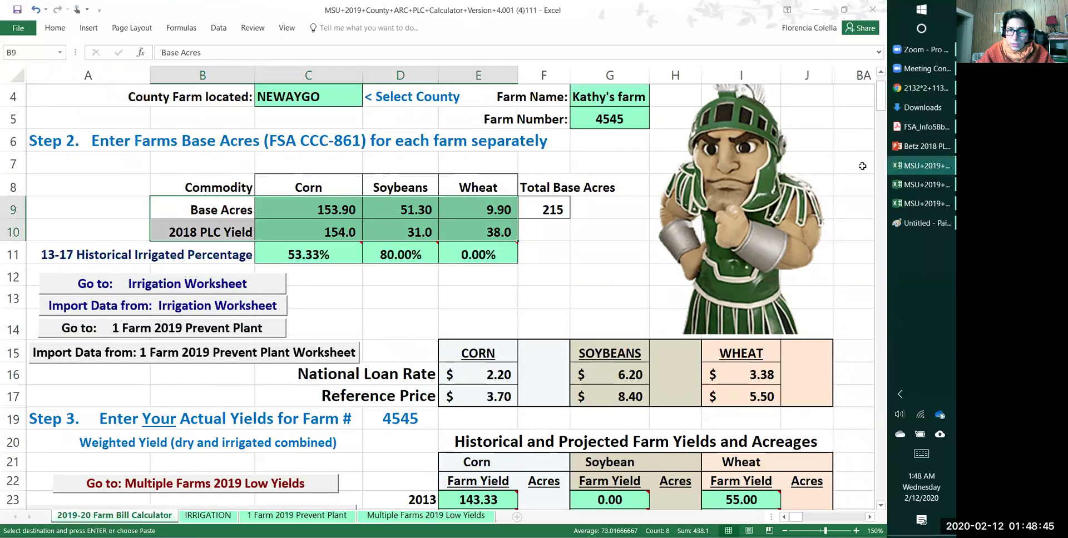
left_click(504, 236)
left_click_drag(304, 207, 304, 231)
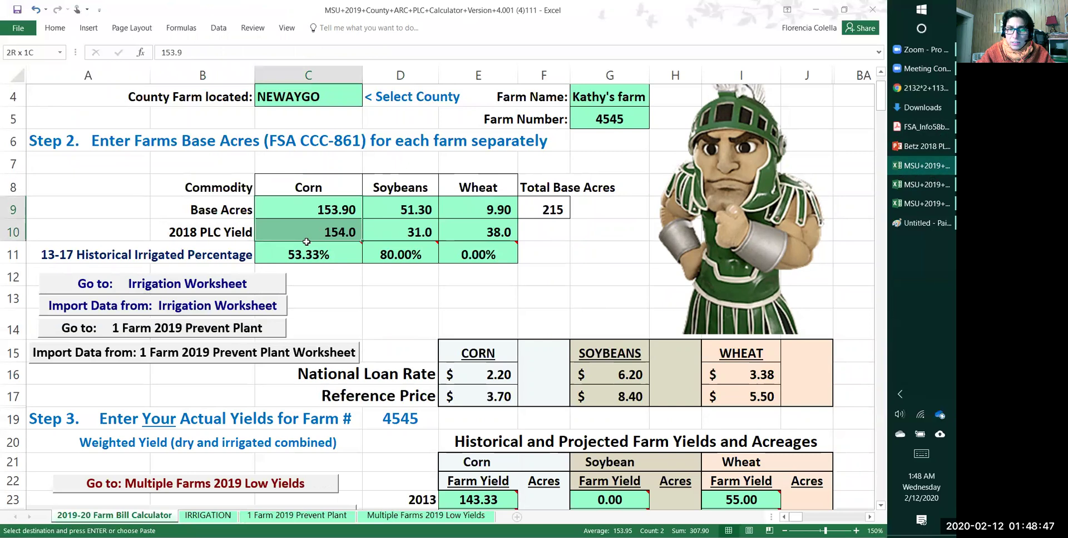
left_click(306, 244)
Highlight the weighted corn figures in the multiple farms worksheet, and paste the copied values into the calculator's corn column starting at Base Acres.
left_click(426, 516)
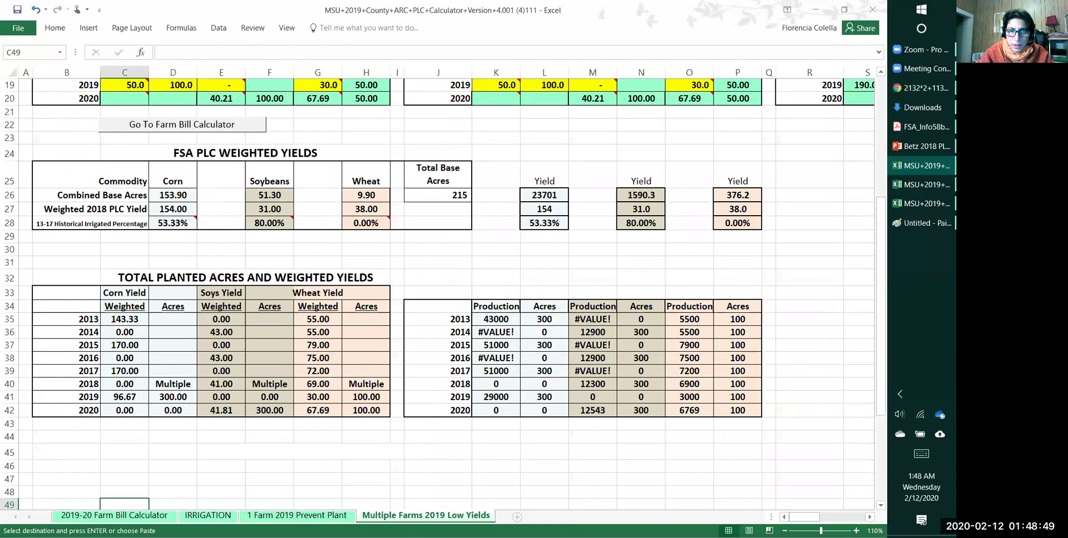
left_click_drag(181, 192, 182, 219)
left_click(122, 516)
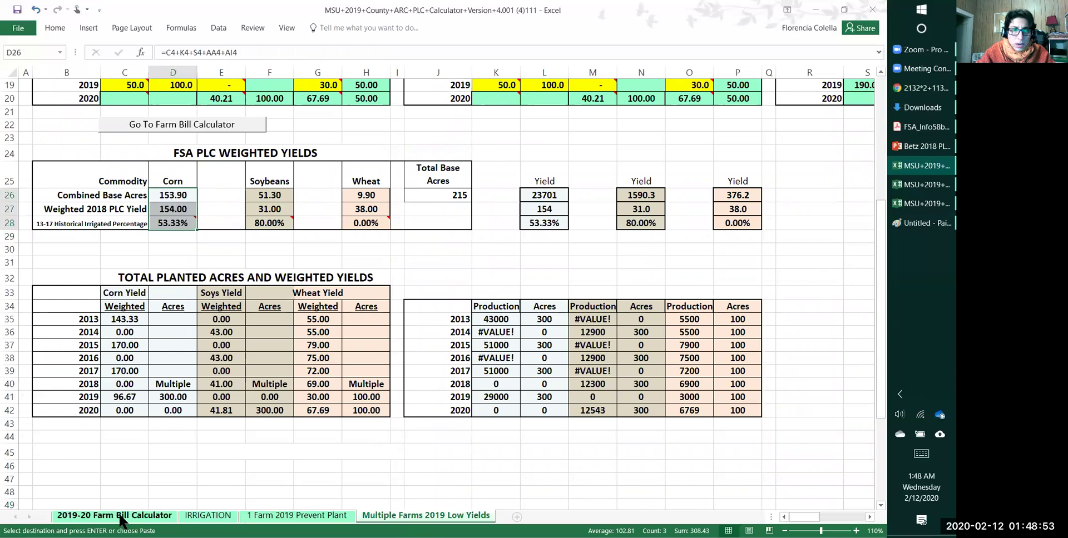
left_click(300, 211)
right_click(301, 208)
left_click(343, 258)
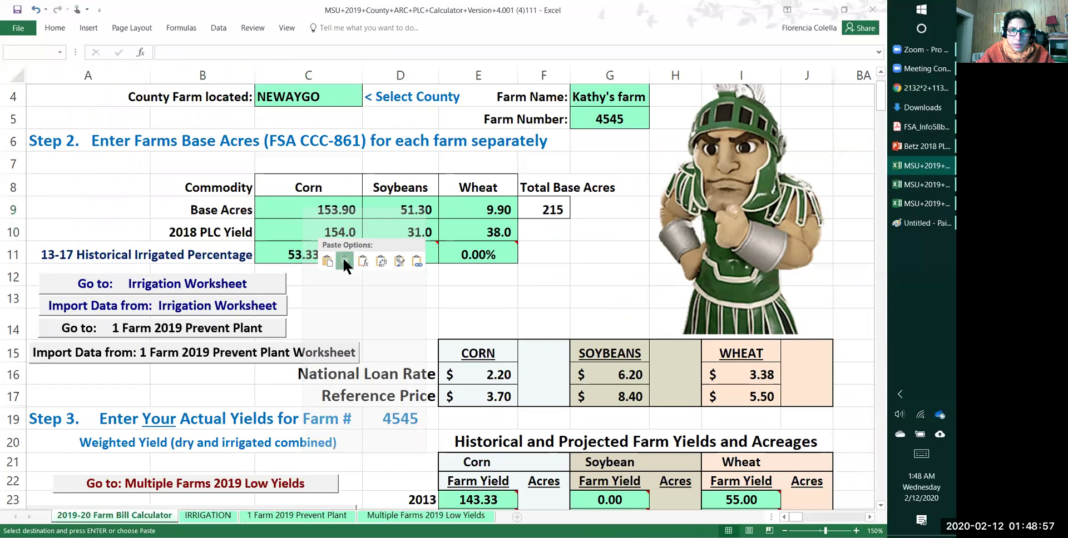
Copy the soybean combined base acres, weighted PLC yield and irrigated percentage, and paste them as values into the calculator's soybean column.
left_click(445, 516)
left_click_drag(270, 195, 270, 223)
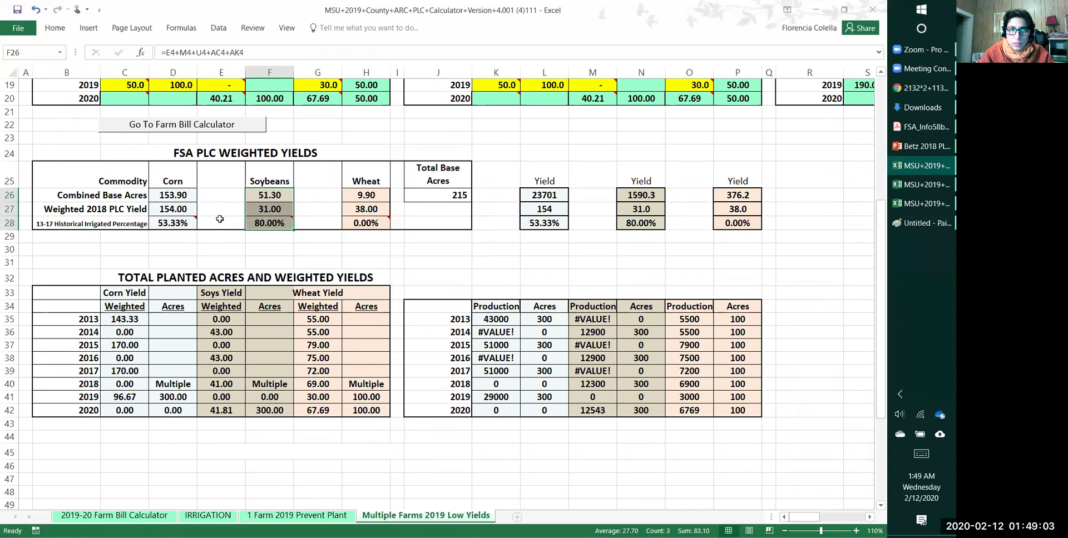
right_click(270, 197)
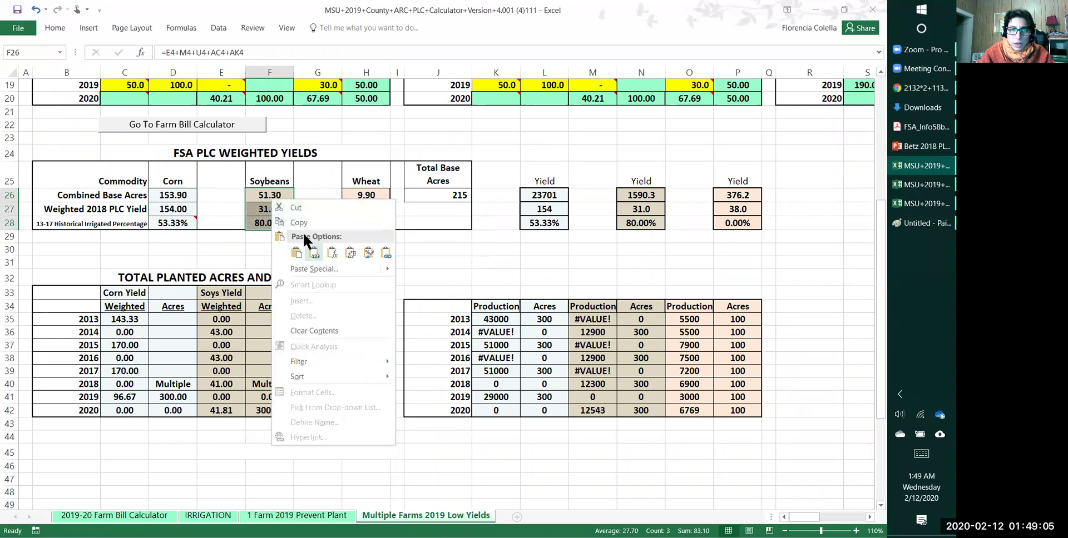
left_click(298, 222)
left_click(114, 516)
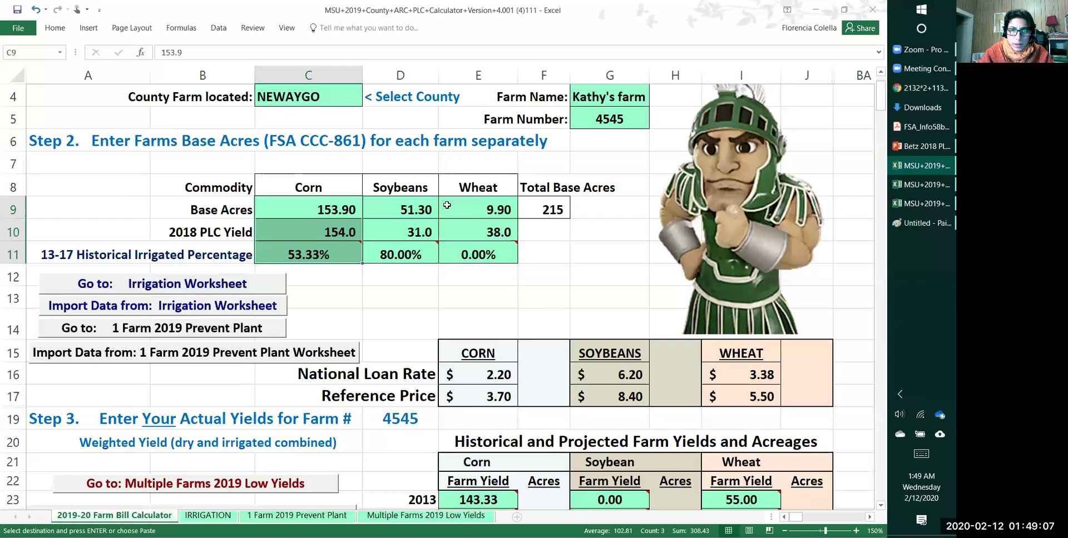
right_click(415, 210)
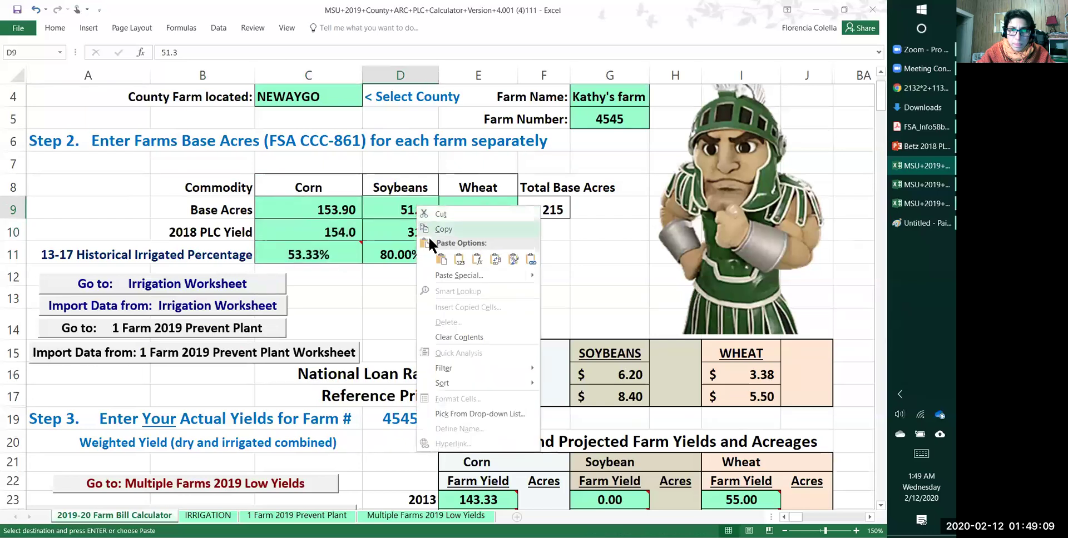
left_click(458, 259)
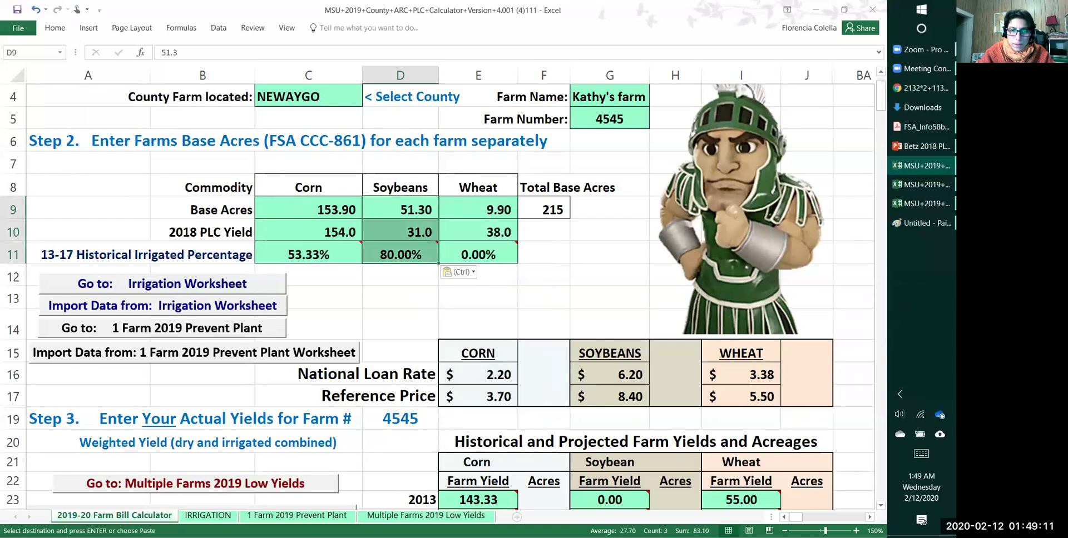
Copy the wheat combined base acres, weighted PLC yield and irrigated percentage, and paste them as values into the calculator's wheat column.
left_click(425, 515)
left_click_drag(366, 195, 366, 223)
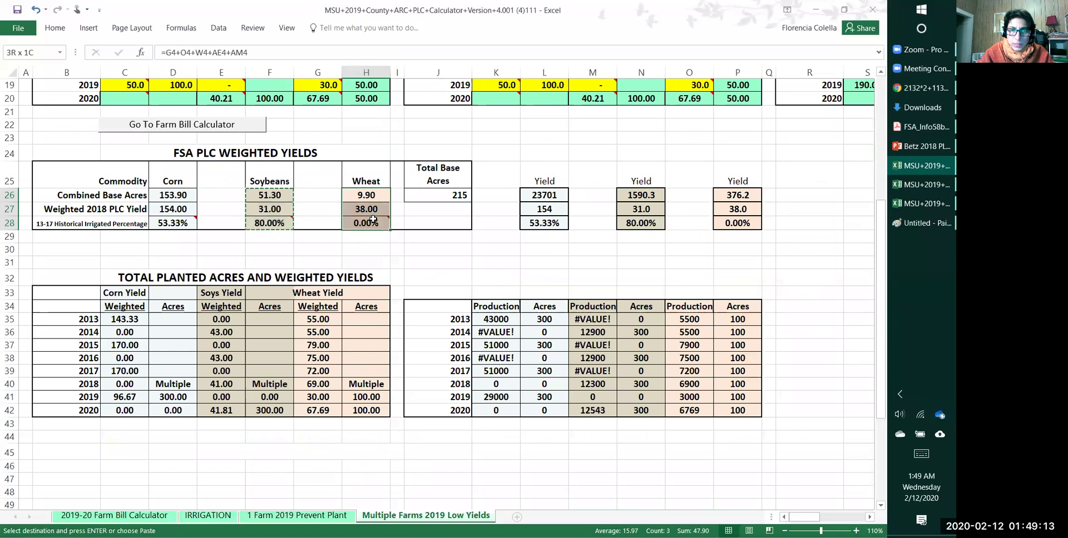
right_click(374, 212)
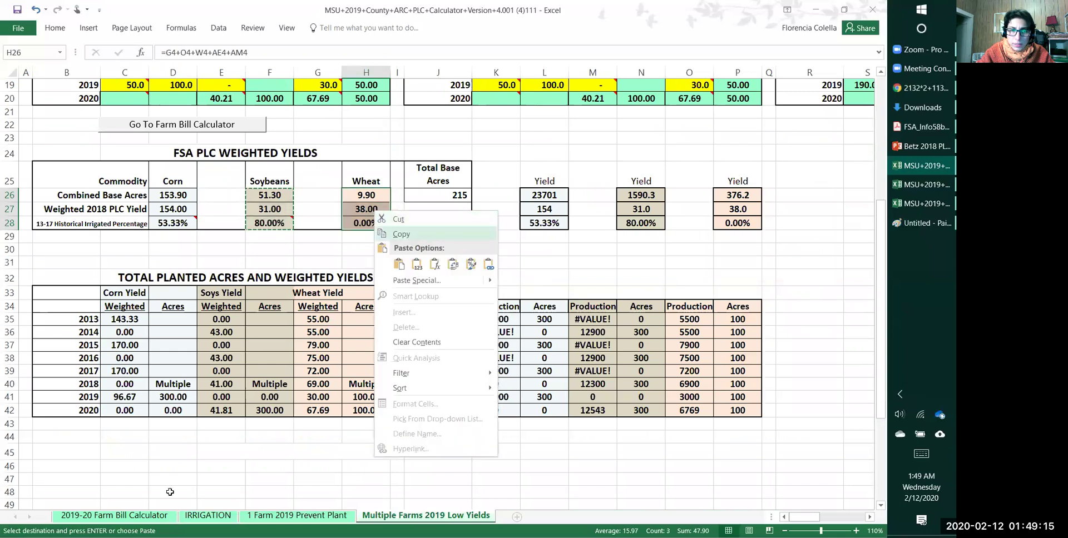
left_click(409, 234)
left_click(81, 516)
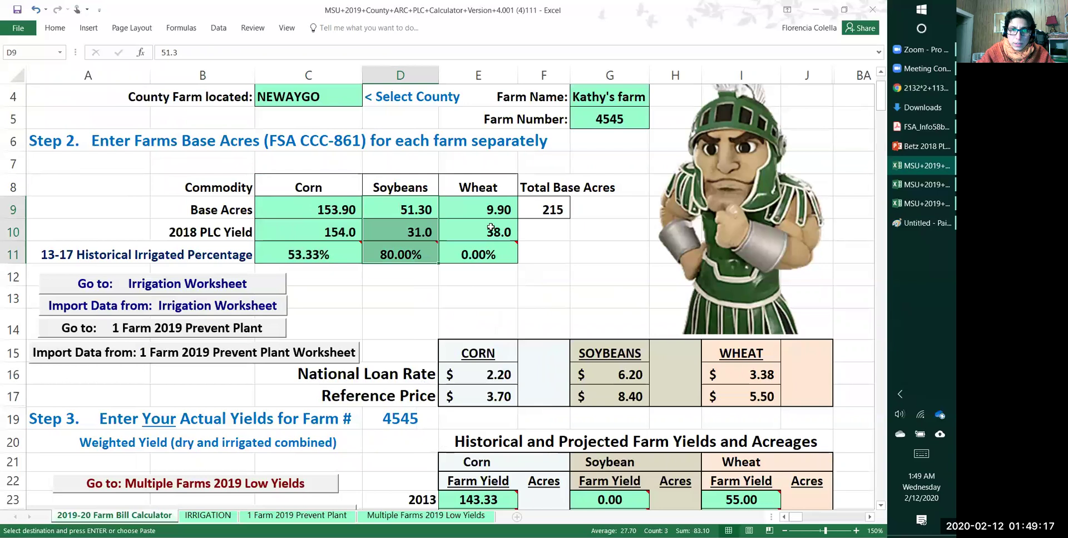
right_click(500, 210)
left_click(567, 256)
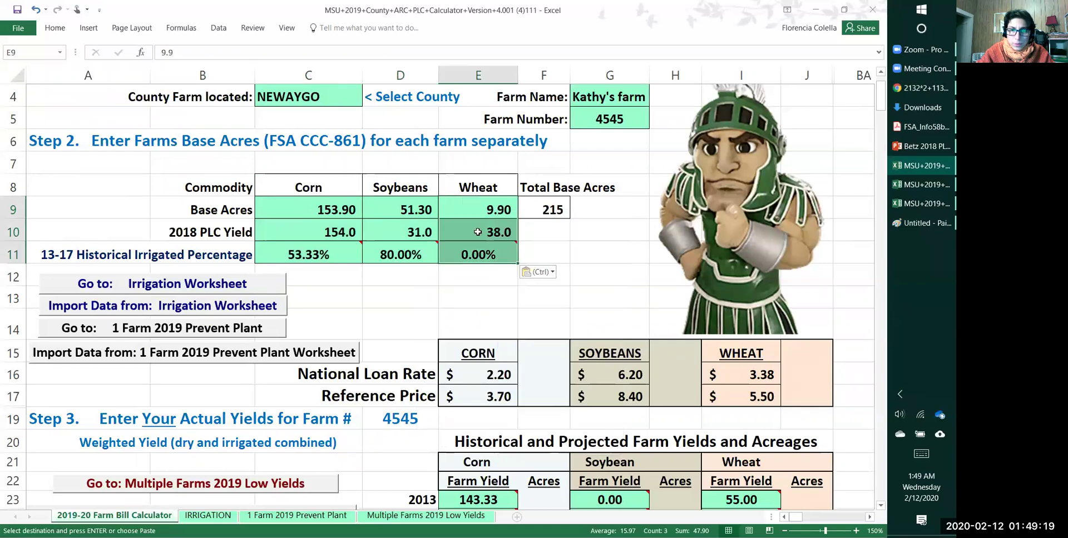
Compare the Total Base Acres in the workbook ending in (4)111 with those in the workbook ending in (4)1.
left_click(531, 216)
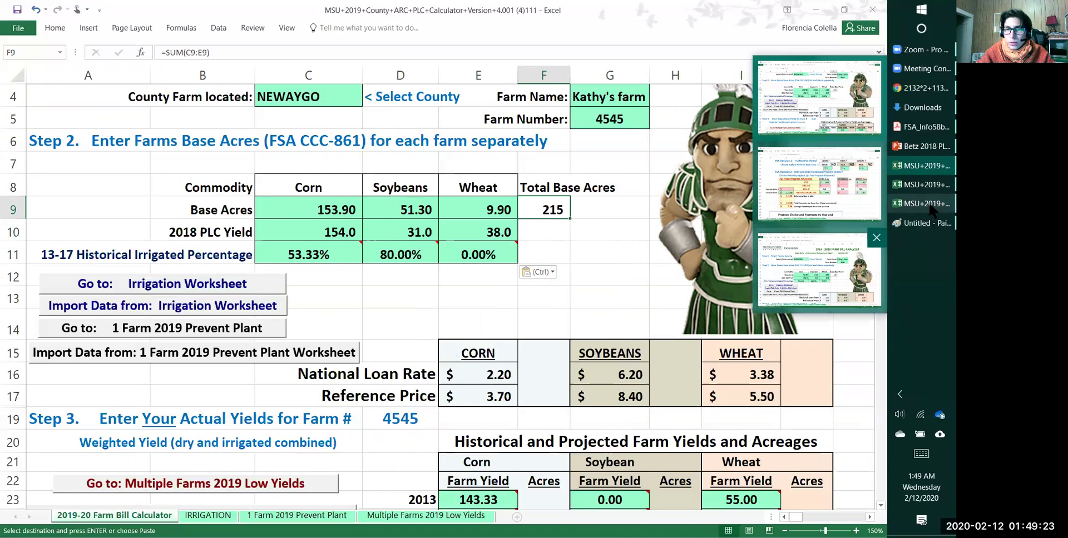
left_click(926, 205)
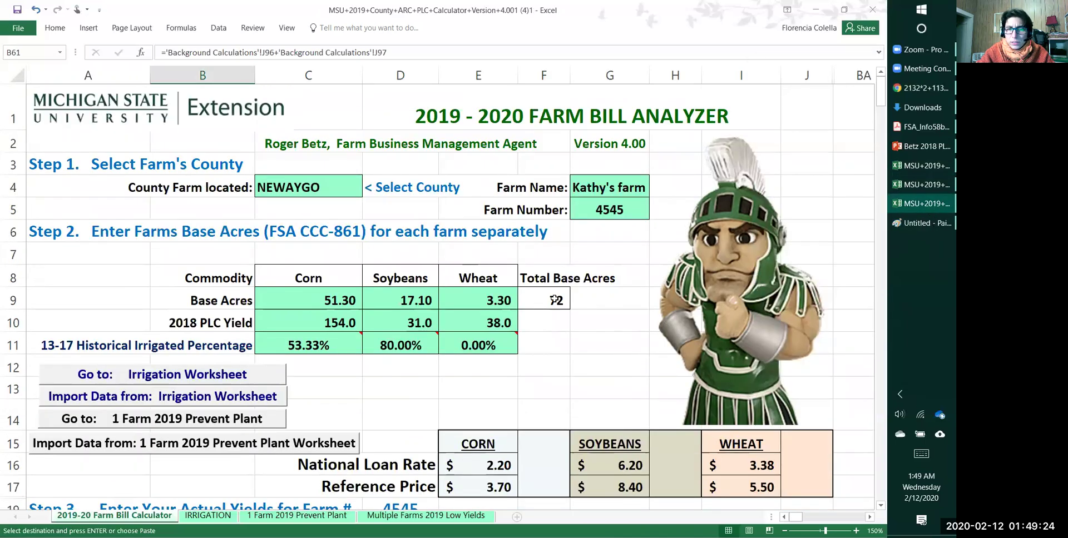
left_click(926, 166)
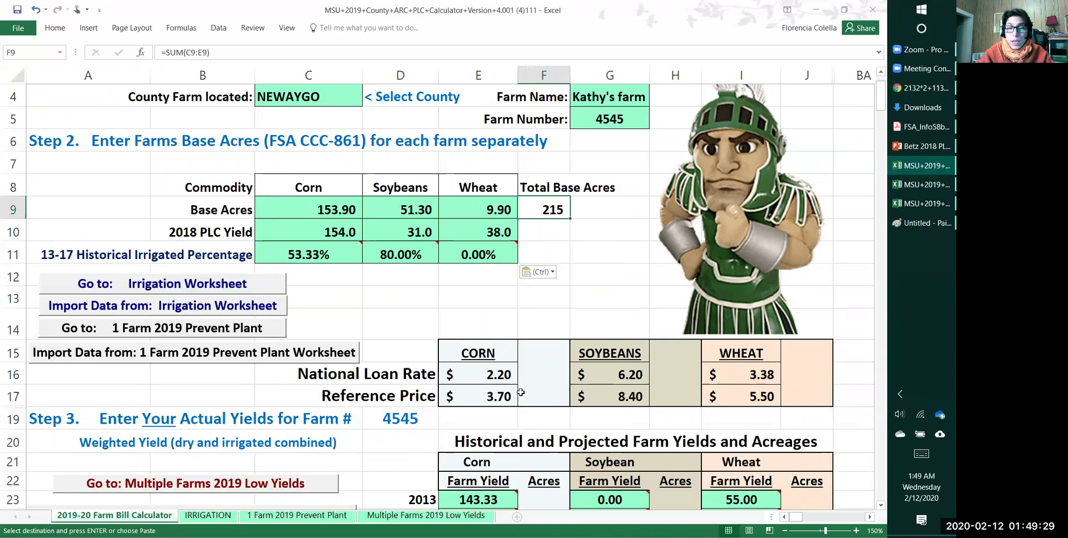
Copy the 2013–2020 weighted corn yields from the multiple farms worksheet and paste them as values into the calculator's corn Farm Yield column.
scroll(390, 414, "down", 3)
scroll(390, 414, "down", 2)
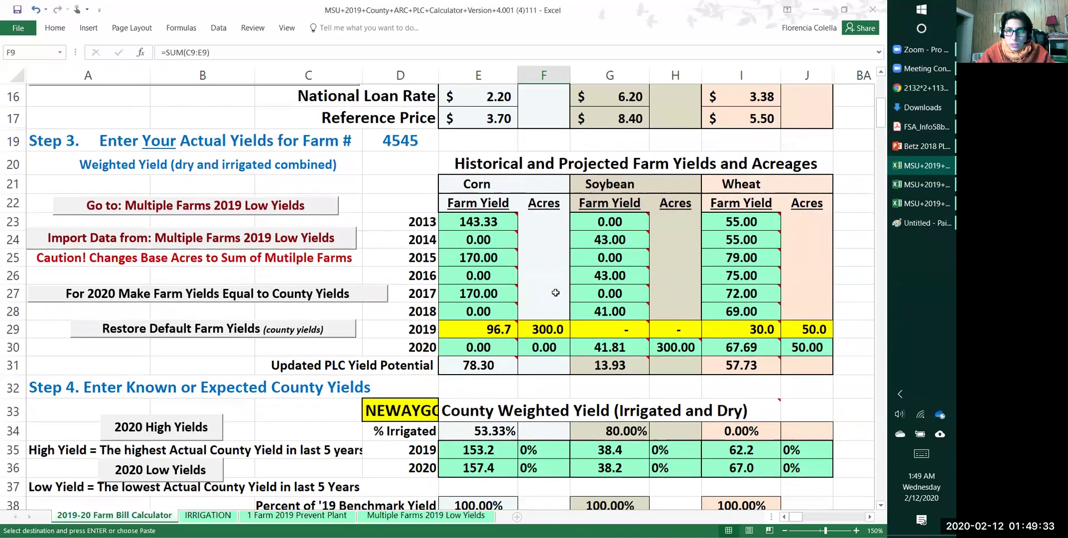
left_click(425, 516)
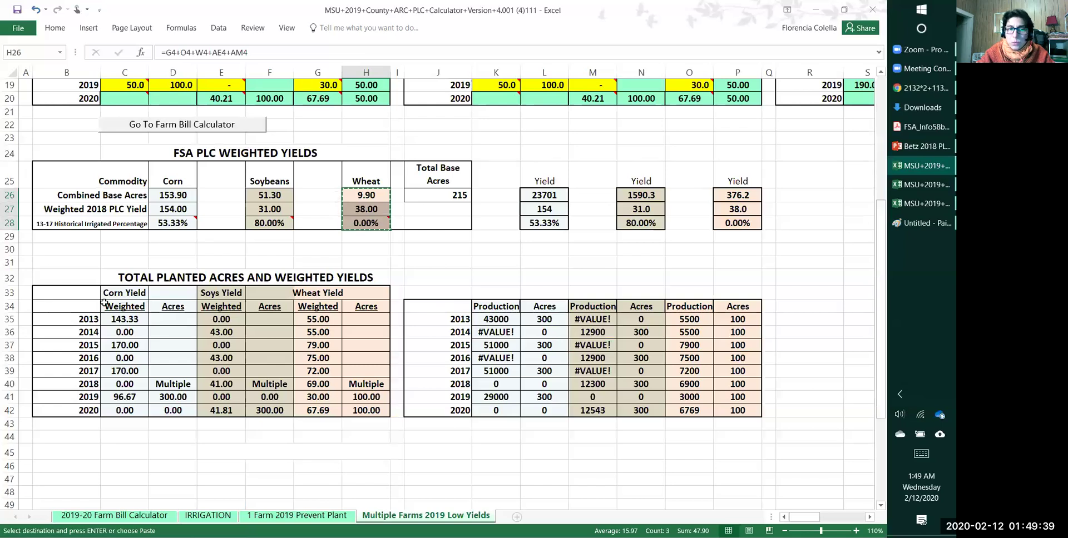
left_click_drag(117, 322, 125, 412)
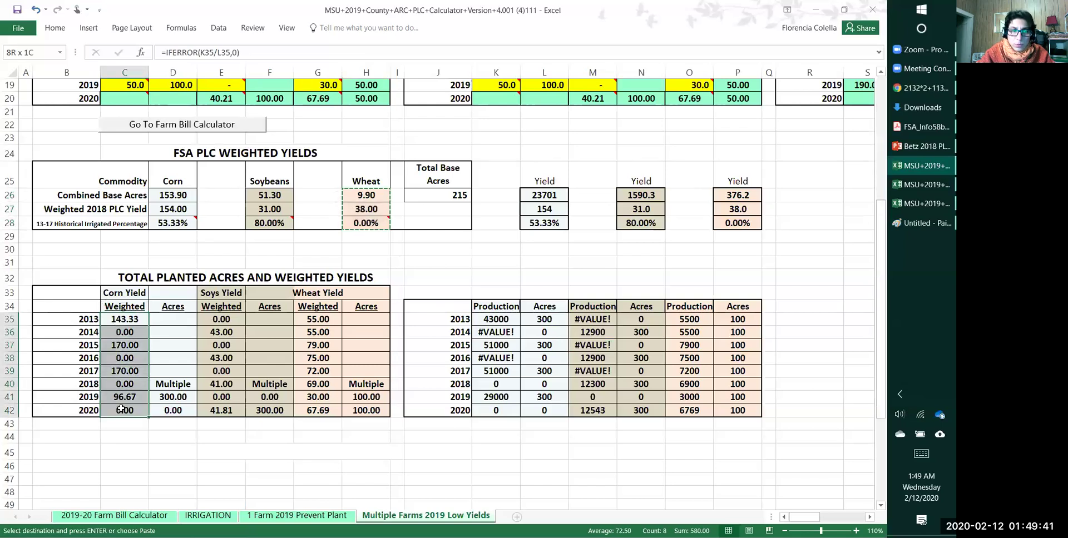
right_click(137, 366)
left_click(165, 143)
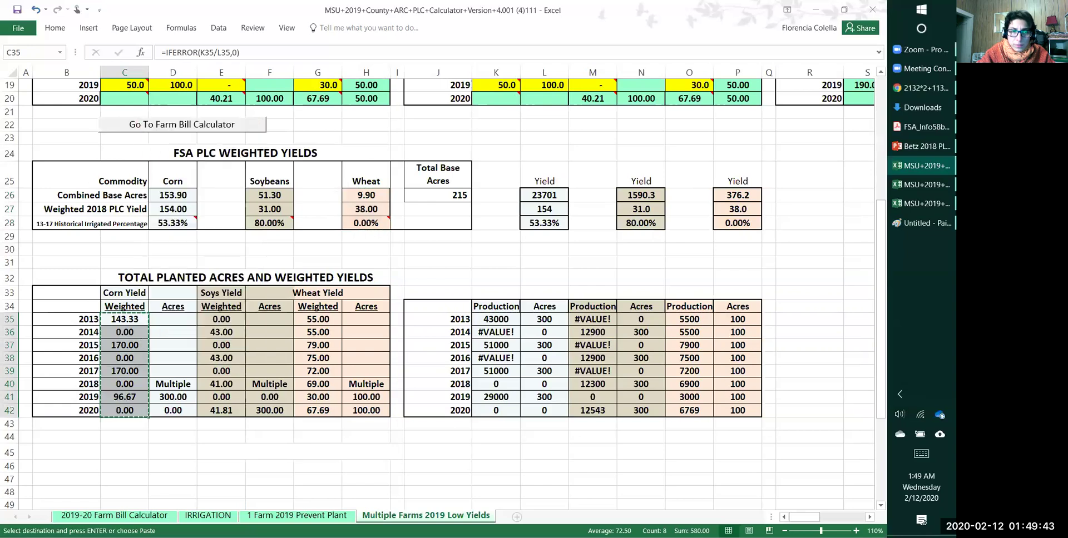
left_click(159, 517)
right_click(462, 221)
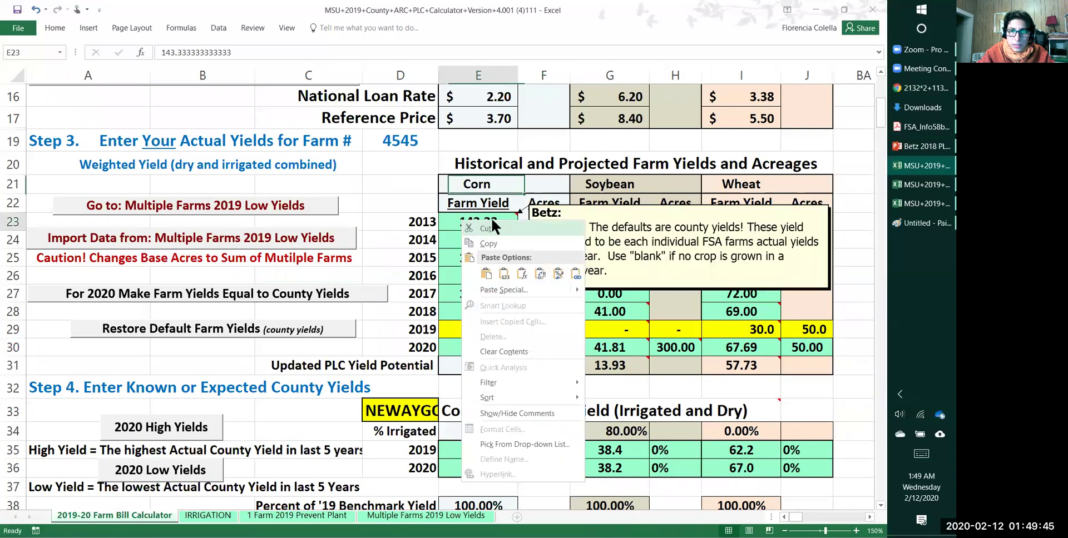
left_click(510, 269)
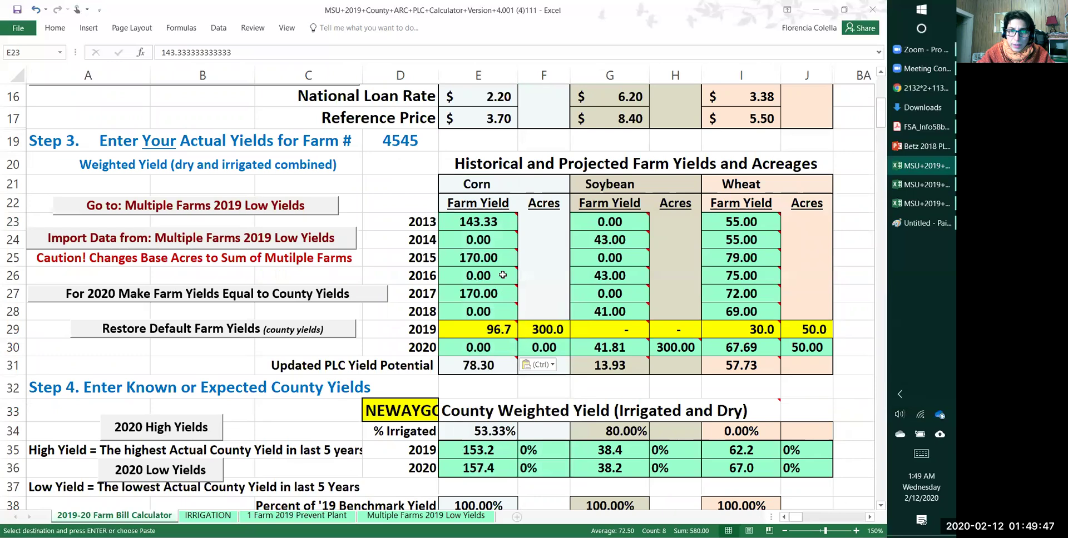
Check the calculator's 2019 corn acres against the multiple farms worksheet's total and the planted acres of each individual farm.
left_click(560, 332)
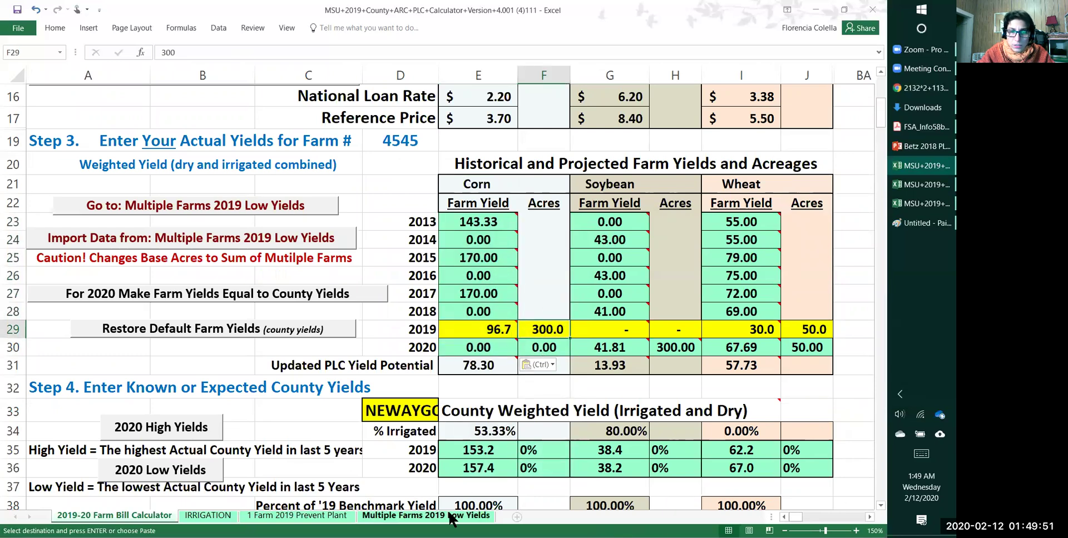
left_click(426, 515)
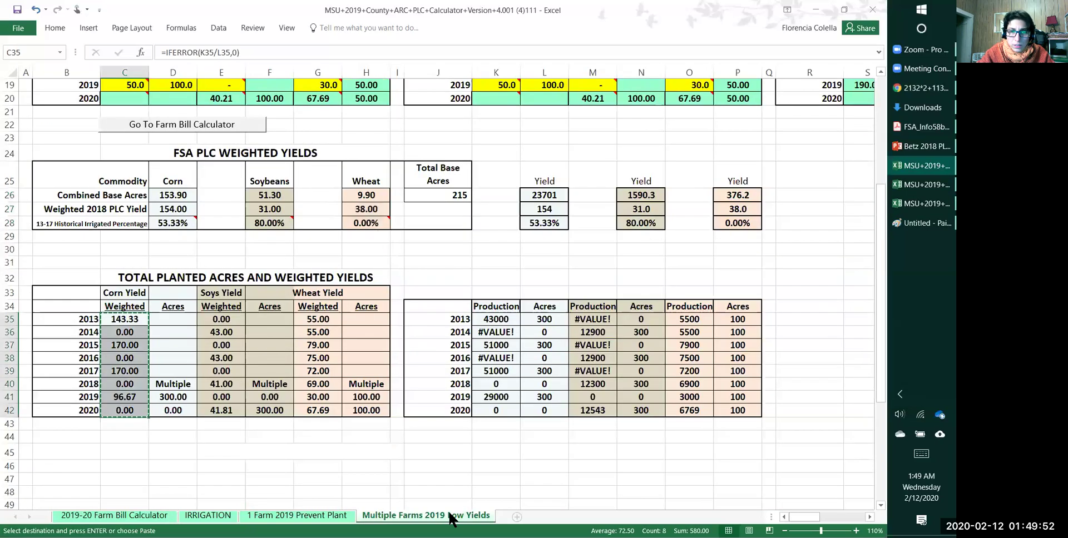
left_click(184, 398)
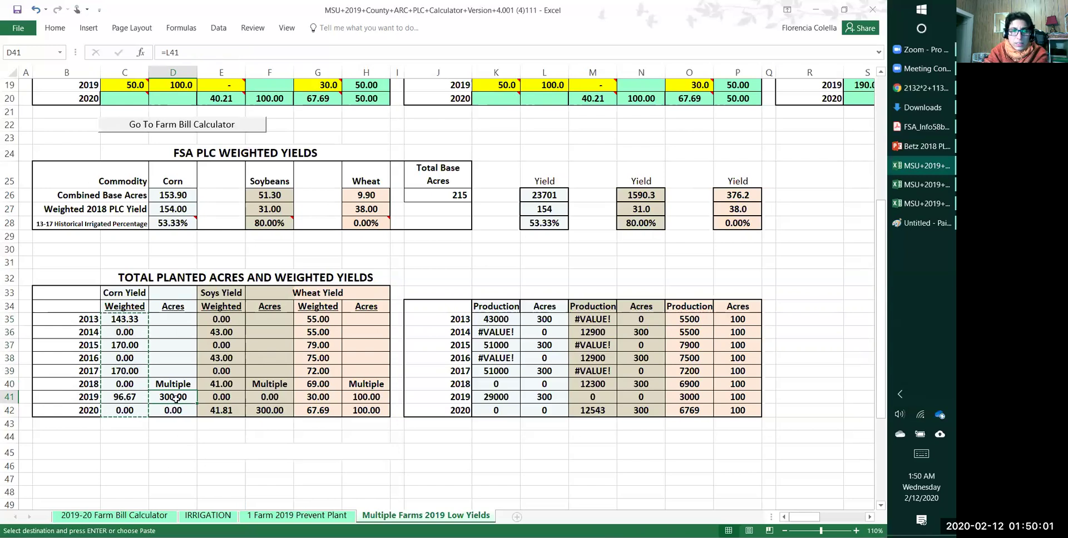
scroll(220, 438, "up", 4)
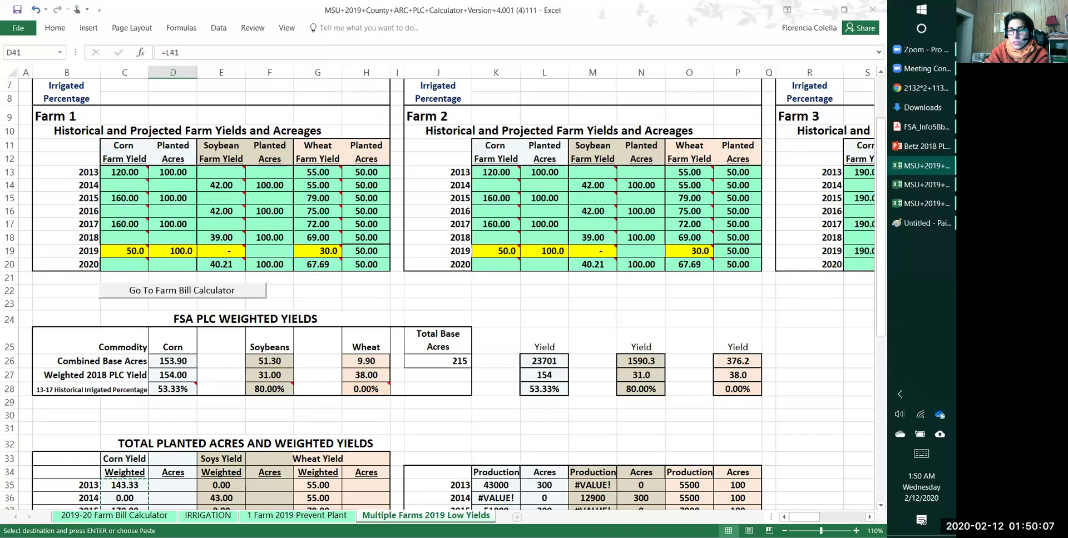
left_click(869, 516)
left_click(871, 517)
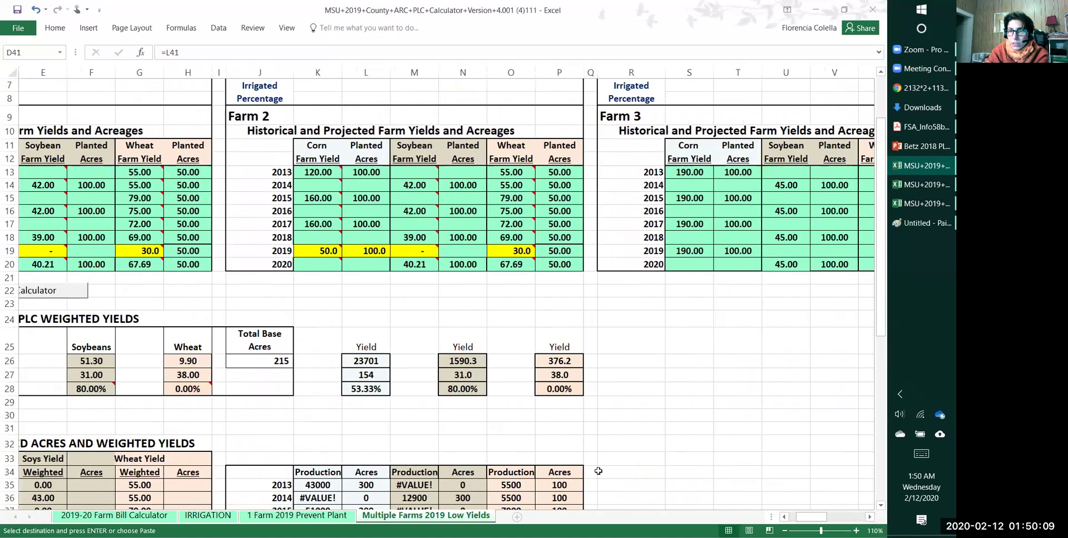
left_click_drag(808, 517, 796, 517)
scroll(305, 357, "down", 4)
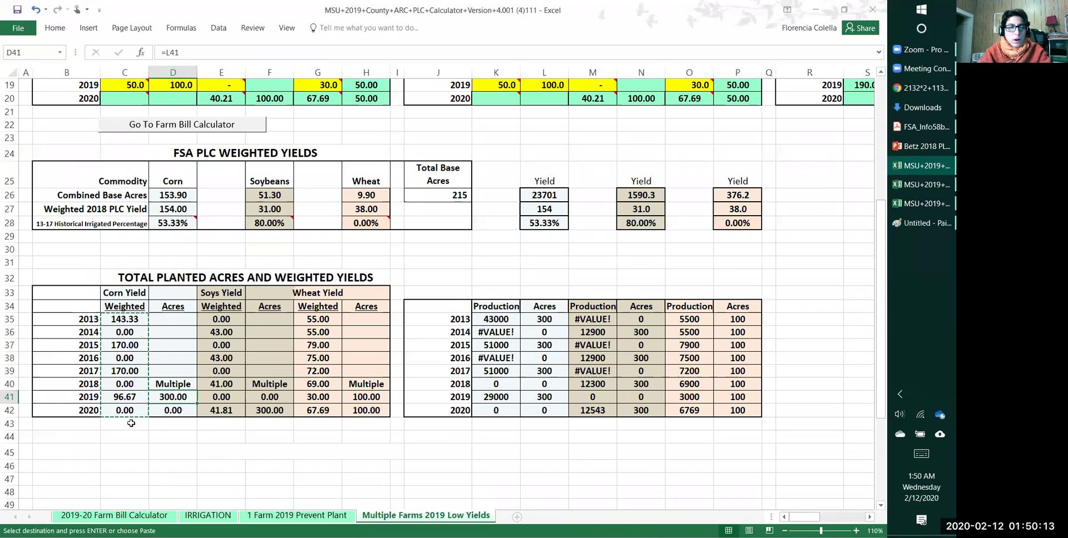
left_click(114, 516)
left_click(547, 329)
key("ctrl+v")
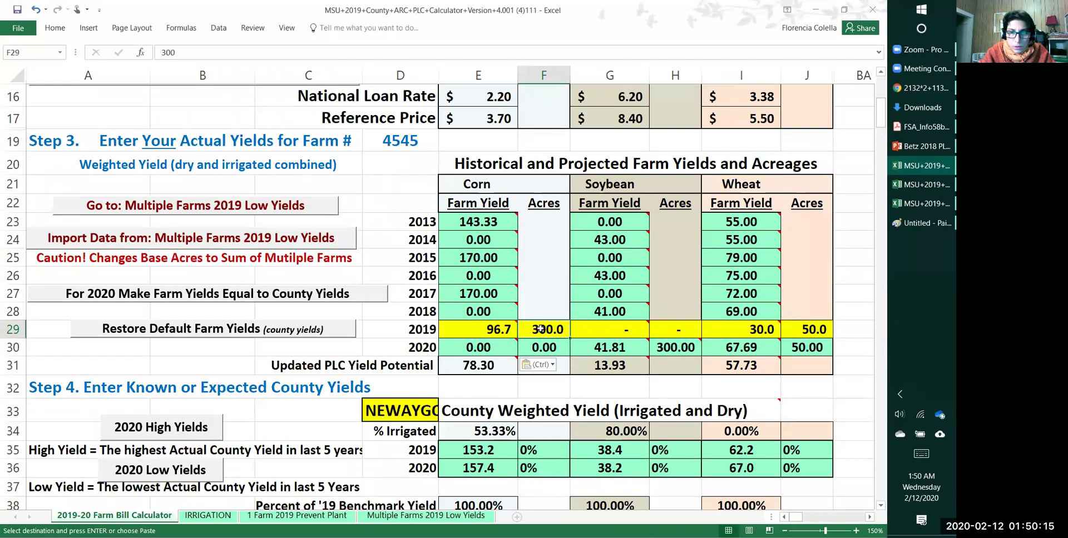
Copy the 2013–2020 weighted soybean yields and paste them as values into the calculator's soybean Farm Yield column, checking the 2020 soybean acres.
left_click(402, 517)
left_click_drag(222, 319, 223, 411)
right_click(222, 411)
left_click(239, 162)
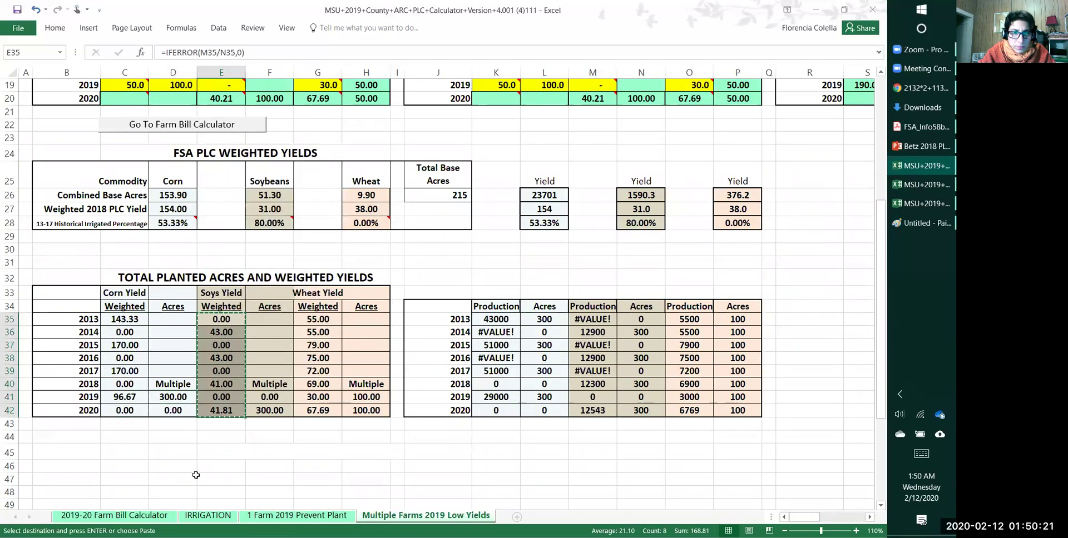
left_click(114, 515)
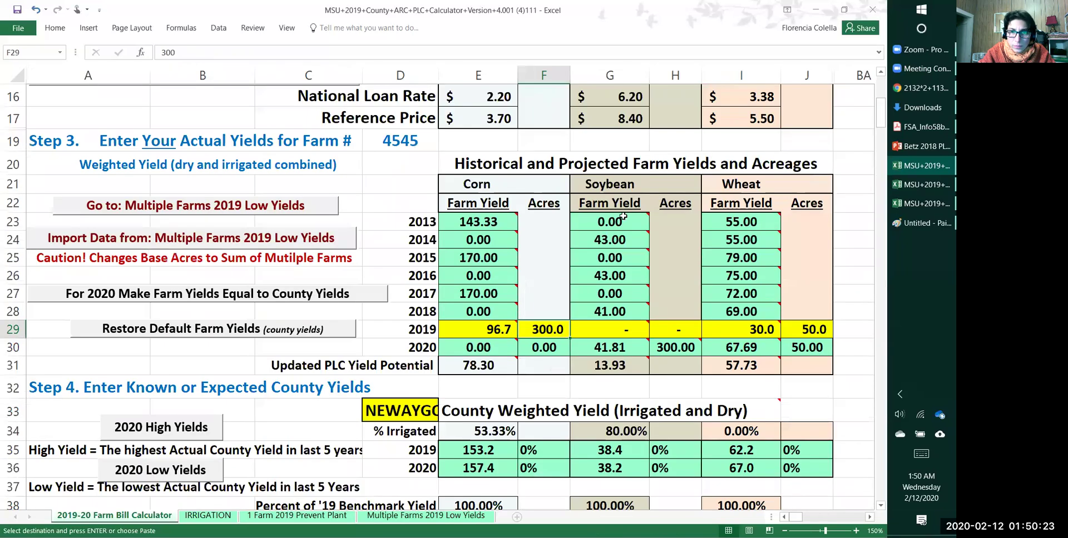
right_click(622, 215)
left_click(666, 272)
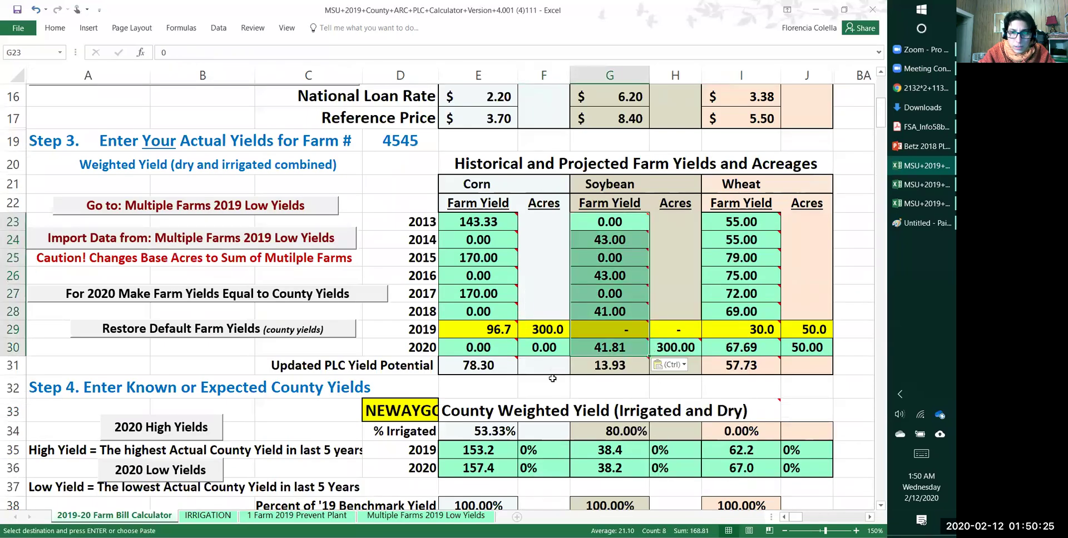
left_click(667, 347)
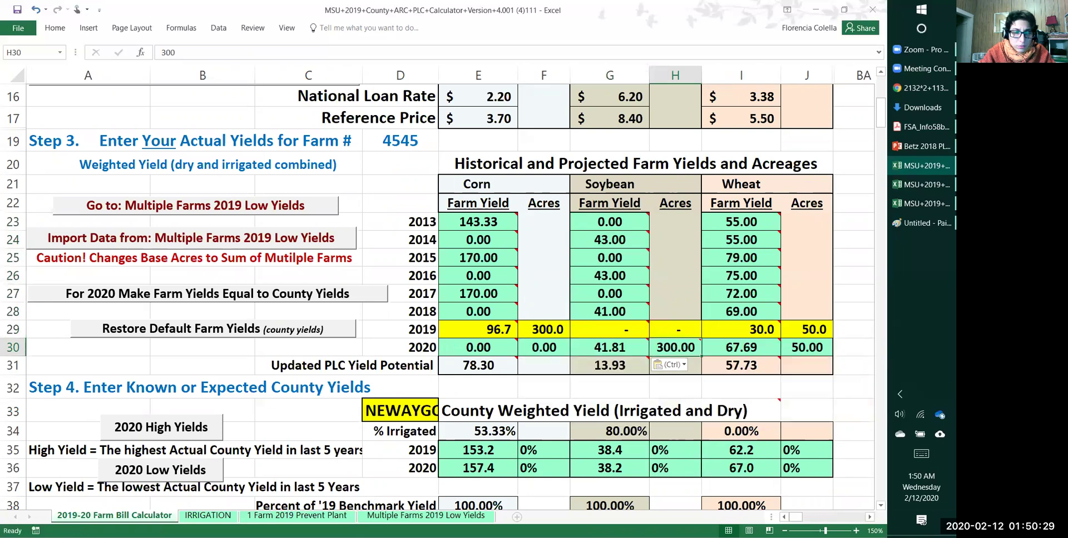
Copy the 2013–2020 weighted wheat yields from the multiple farms worksheet and paste them as values into the calculator's wheat Farm Yield column.
left_click(425, 516)
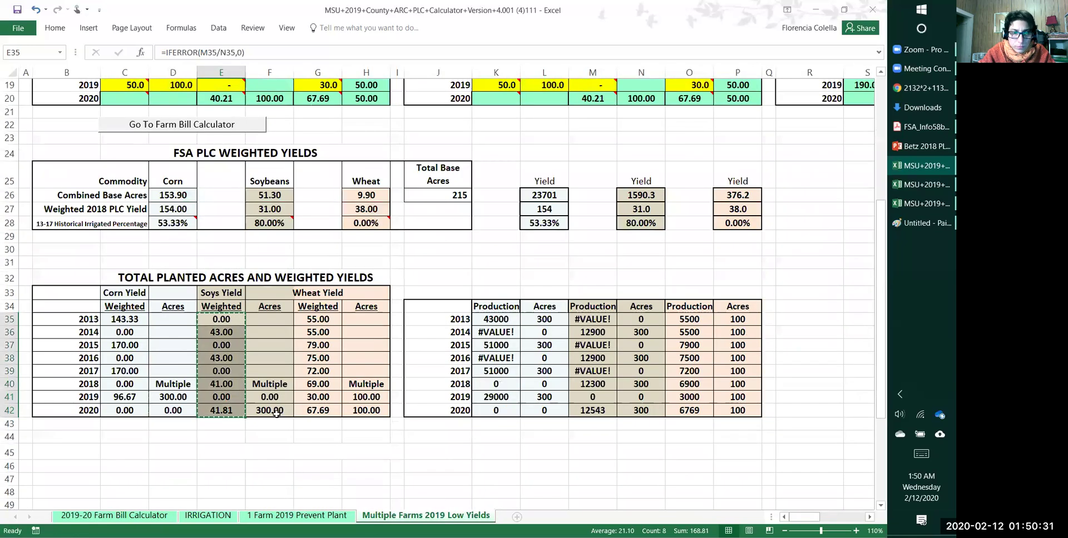
left_click_drag(318, 319, 317, 412)
right_click(317, 411)
left_click(356, 176)
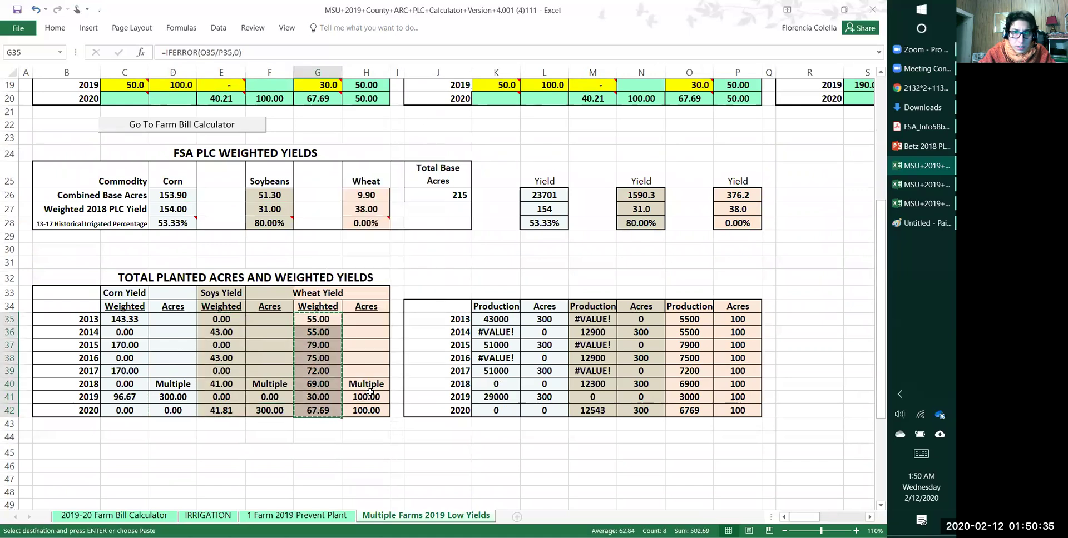
left_click(106, 516)
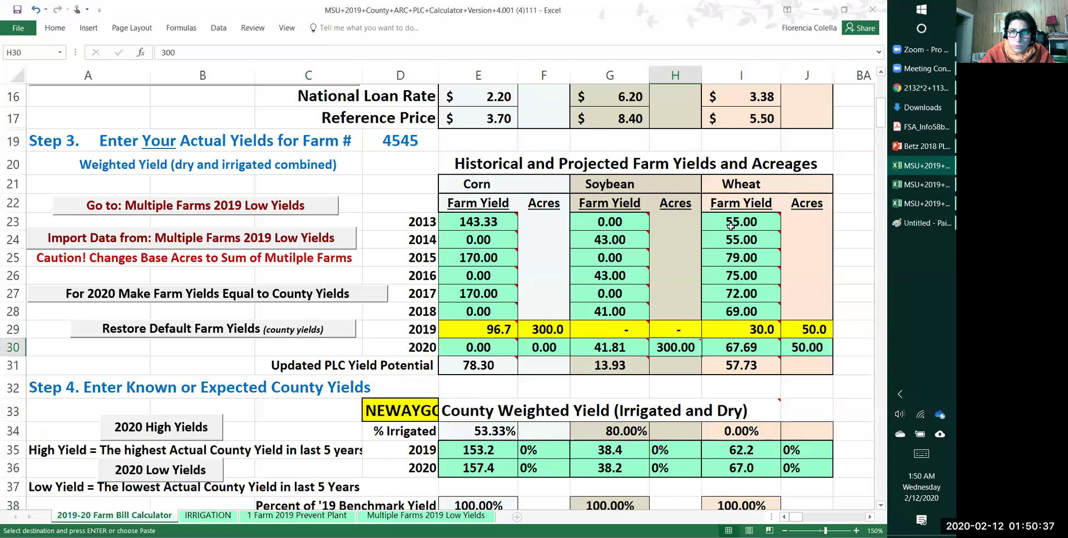
right_click(730, 226)
left_click(773, 283)
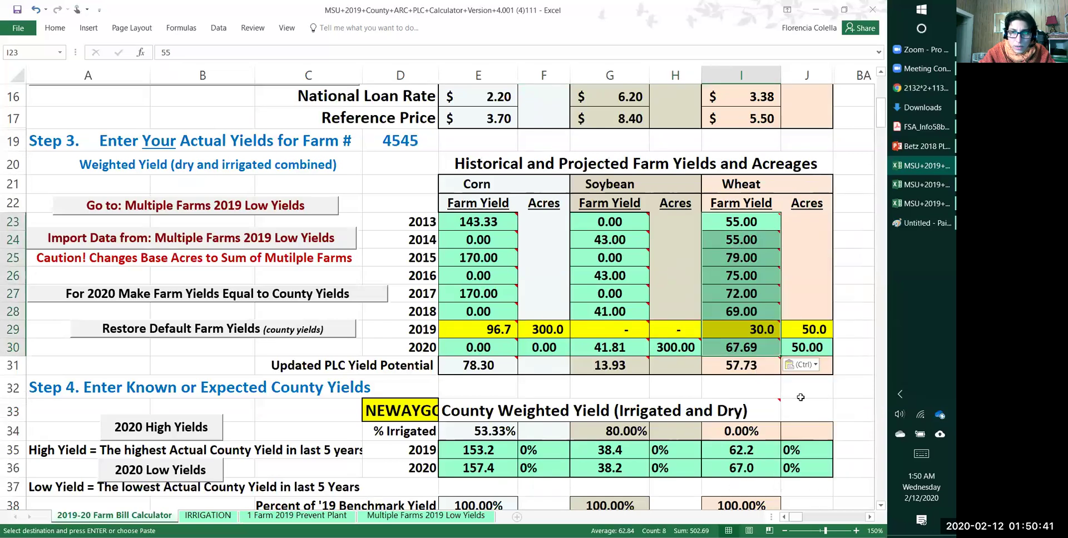
Copy the 2019 and 2020 total wheat acres, 100 each, and paste them as values into the calculator's wheat Acres column.
left_click(445, 515)
left_click_drag(366, 398, 365, 410)
key("ctrl+c")
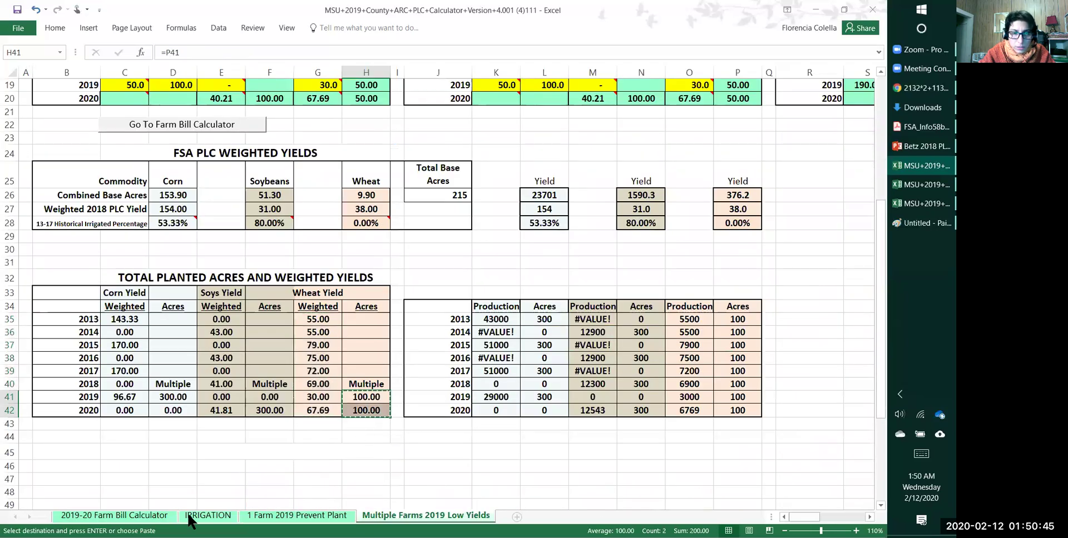
left_click(115, 515)
right_click(806, 329)
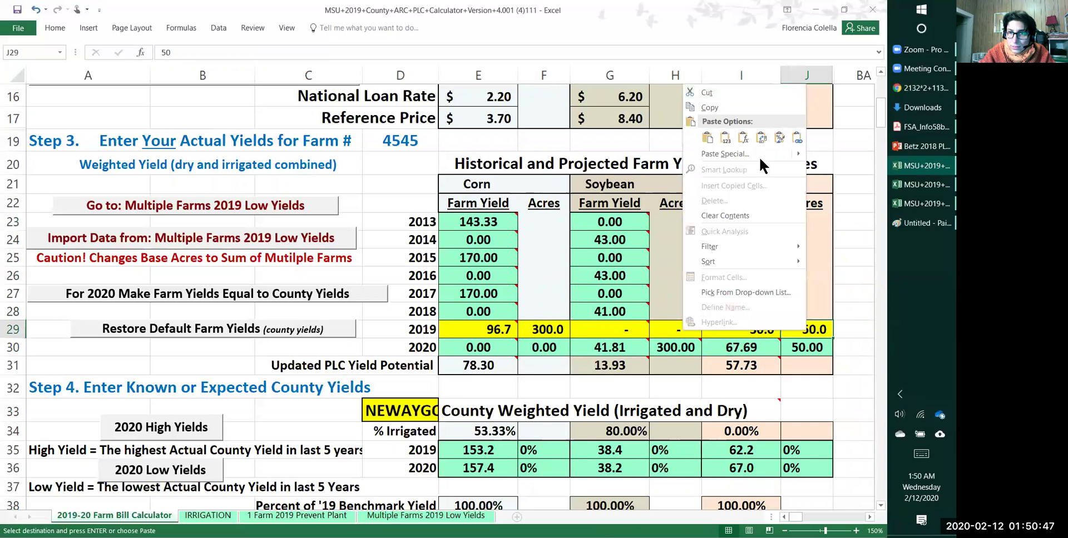
left_click(722, 139)
Review the 2yr Total Program Payments for the combined farm and highlight the ARC-IC decision point row.
left_click(773, 358)
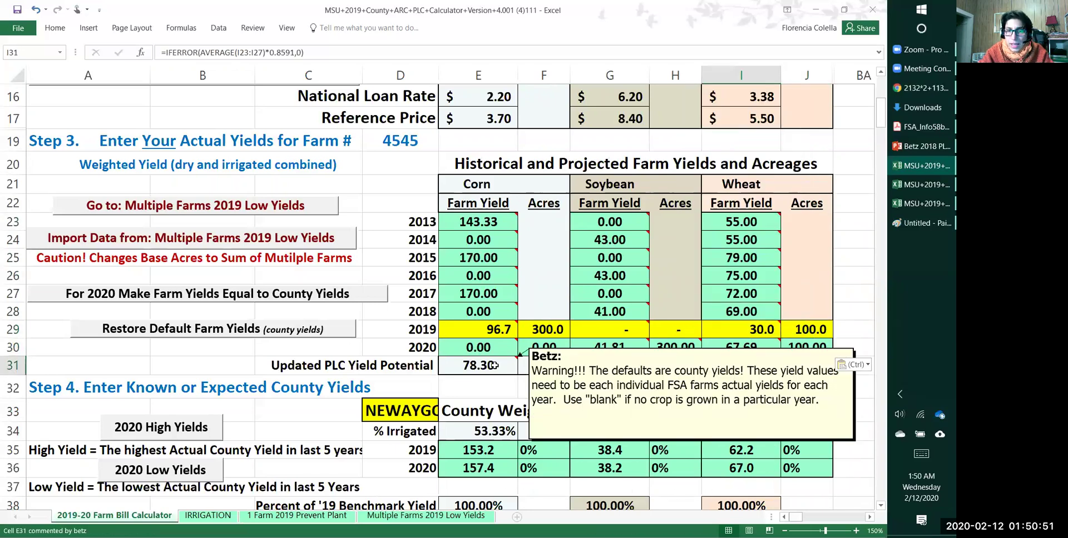
scroll(494, 365, "down", 1)
scroll(526, 296, "down", 6)
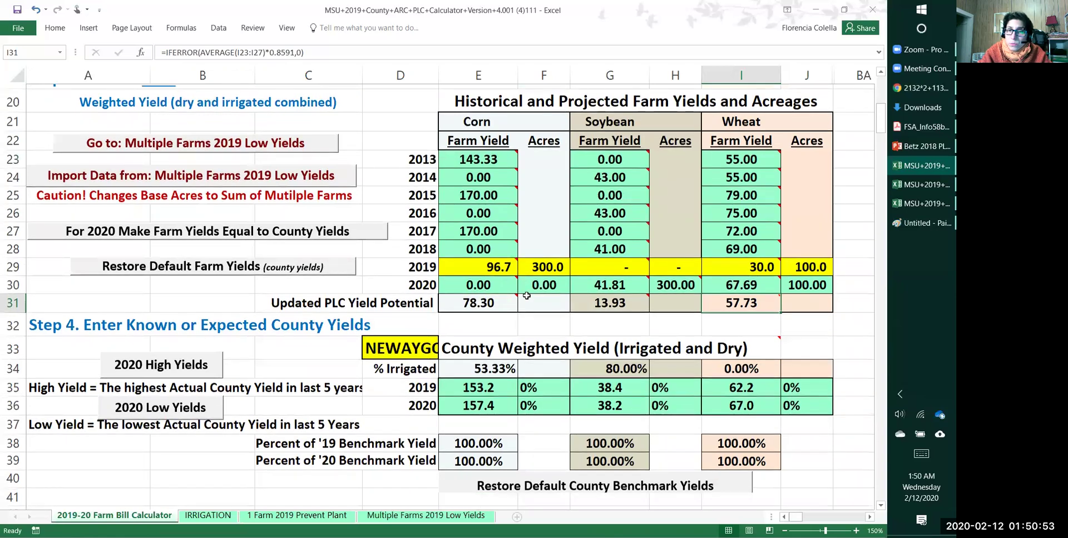
scroll(526, 301, "down", 4)
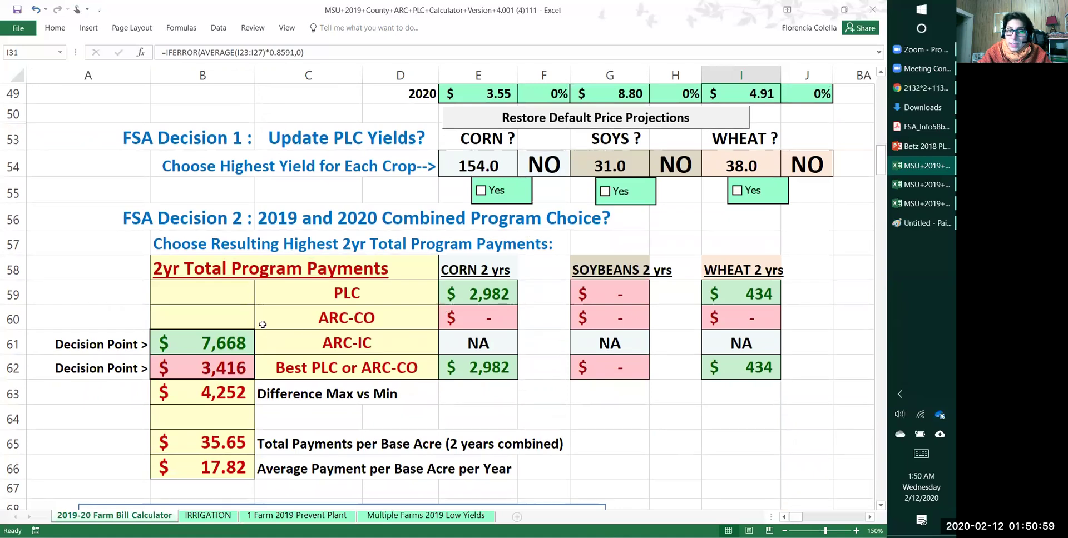
left_click_drag(187, 345, 425, 348)
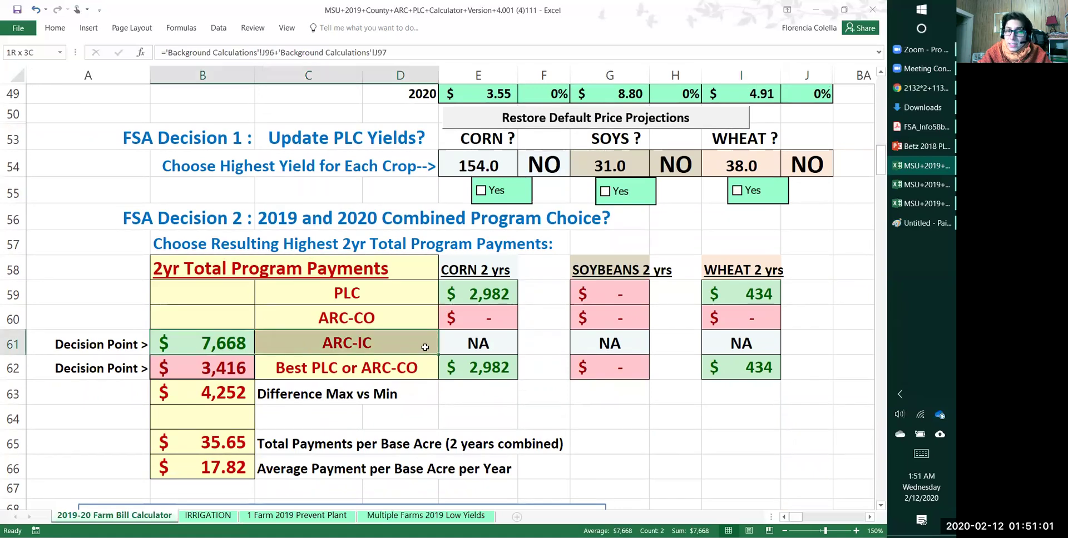
left_click_drag(247, 347, 245, 347)
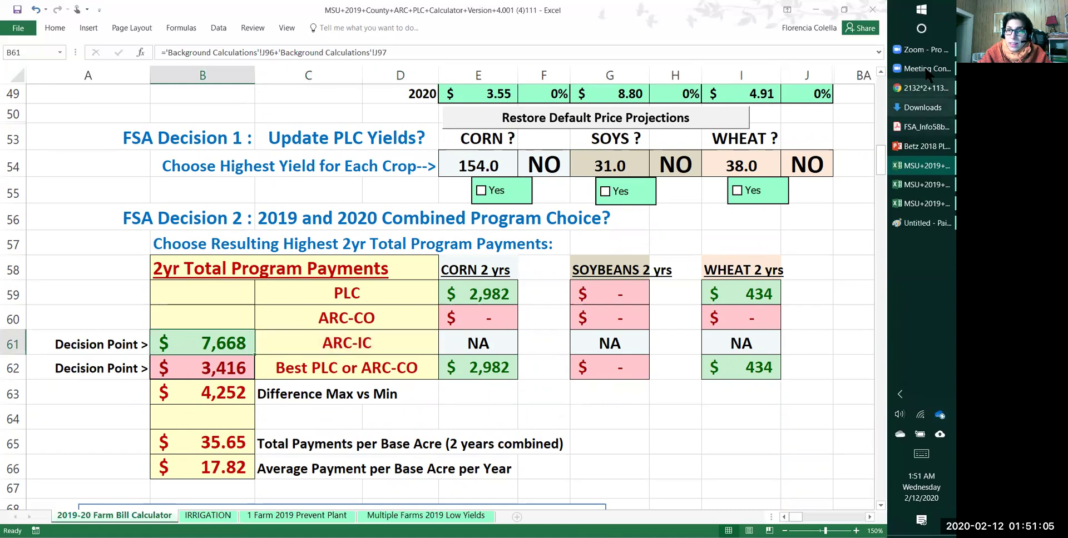
Switch to Chrome's 2132*2+1139 calculation of the separate farms' payments and compare it with the combined ARC-IC payment in Excel.
left_click(924, 88)
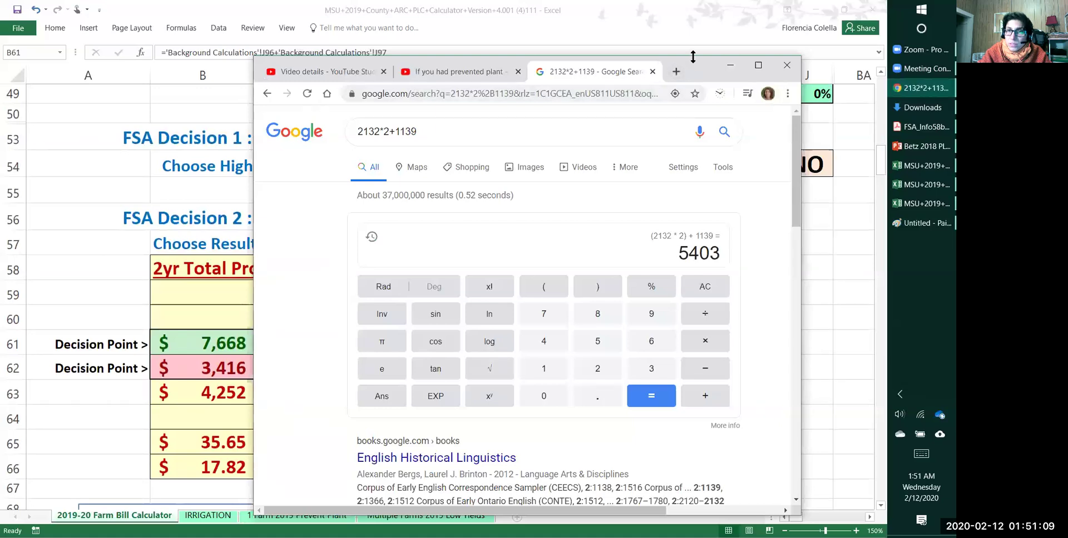
left_click_drag(696, 78, 766, 85)
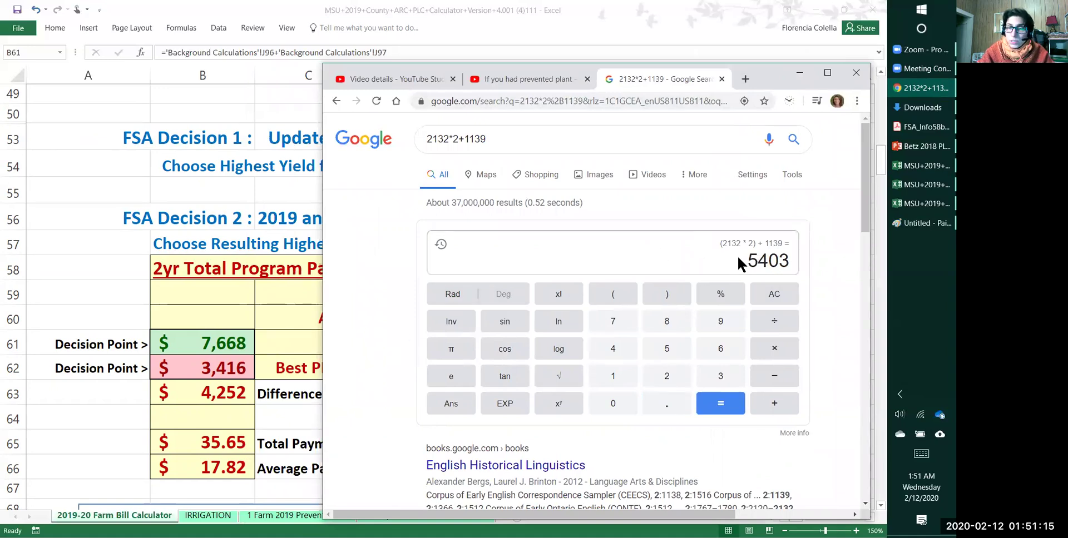
left_click(230, 345)
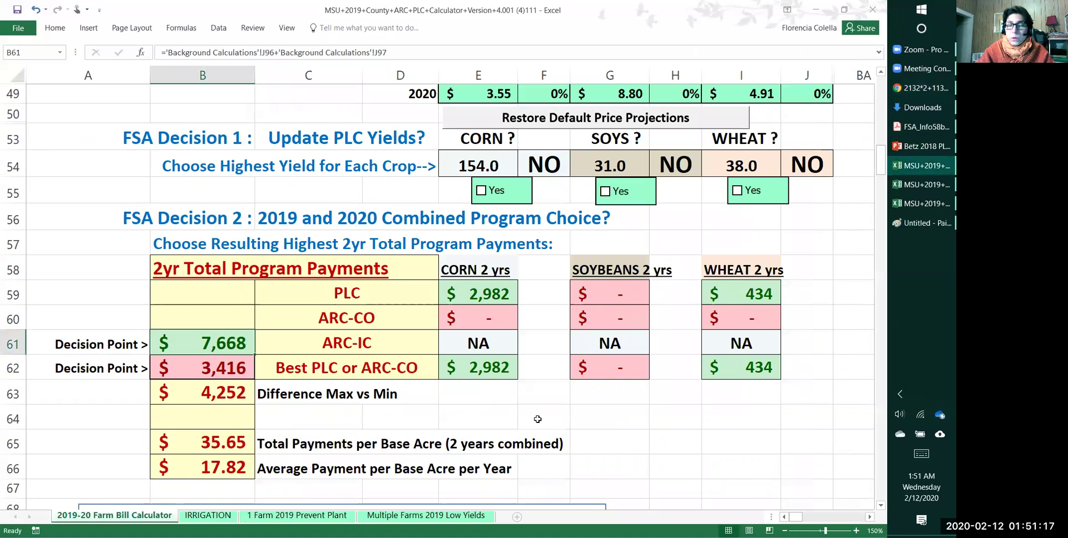